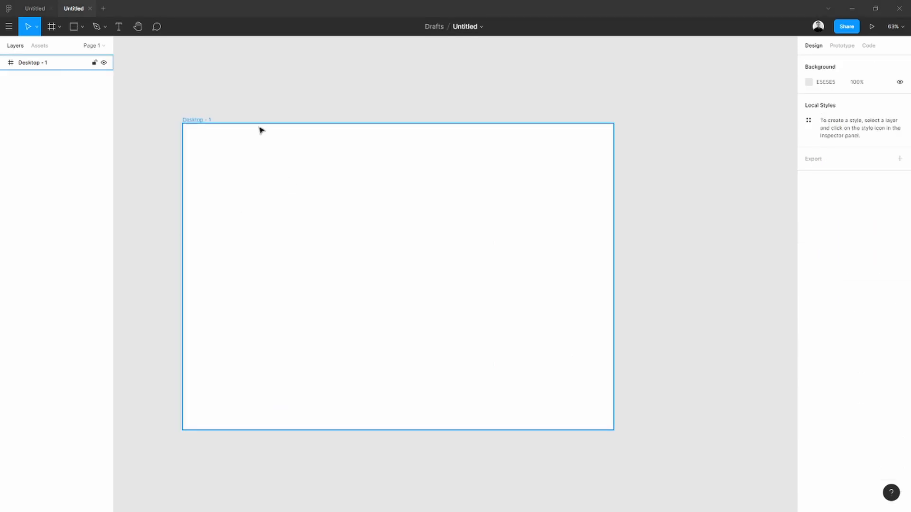
# Draw a square about 176 by 176 in the upper-left area of the Desktop - 1 frame
pyautogui.moveTo(257, 102); pyautogui.dragTo(301, 111)
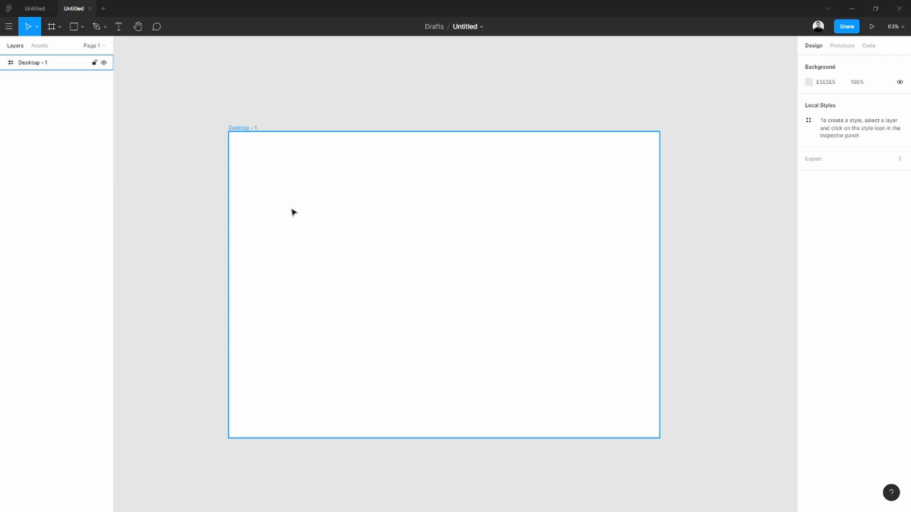
pyautogui.press('r')
pyautogui.moveTo(287, 194); pyautogui.dragTo(315, 252)
pyautogui.click(378, 250)
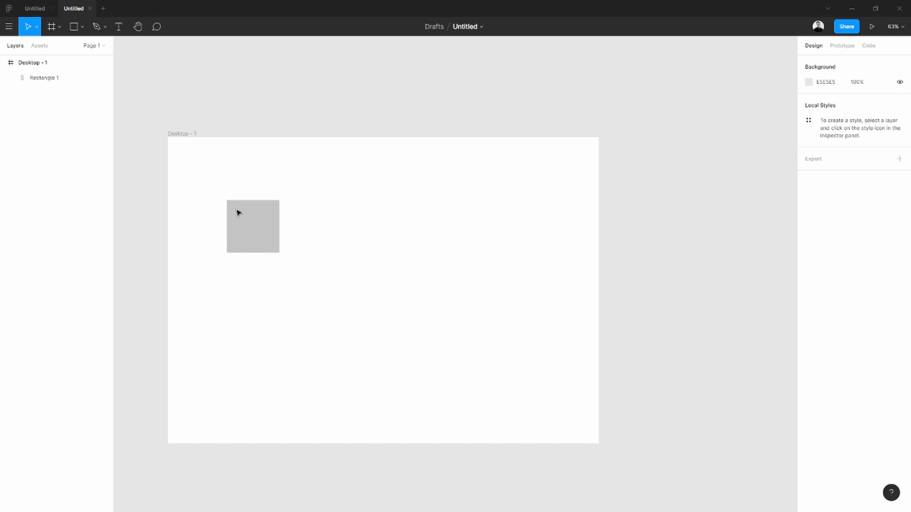
# Draw a closed Pen path along the square's diagonal from upper-right to lower-left corner, enclosing its lower-right half and extending beyond its edges
pyautogui.click(107, 27)
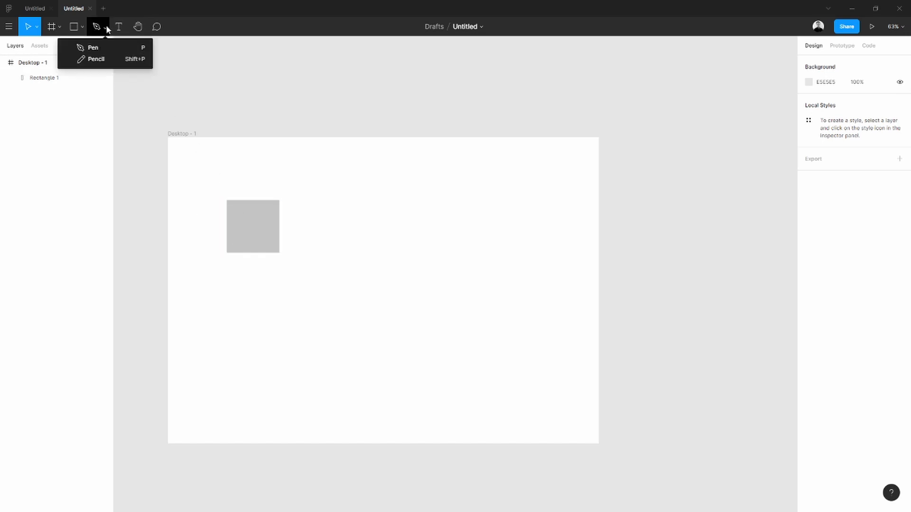
pyautogui.click(98, 45)
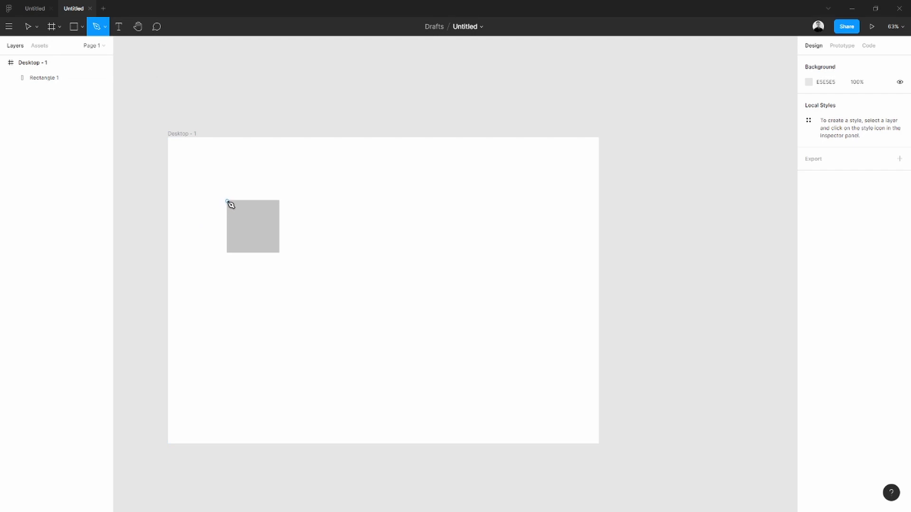
pyautogui.scroll(10, 230, 207)
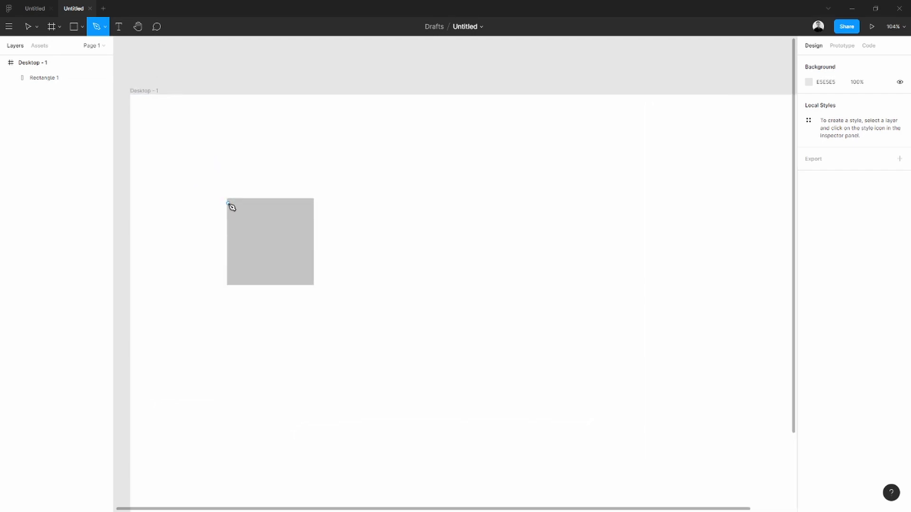
pyautogui.scroll(-3, 228, 190)
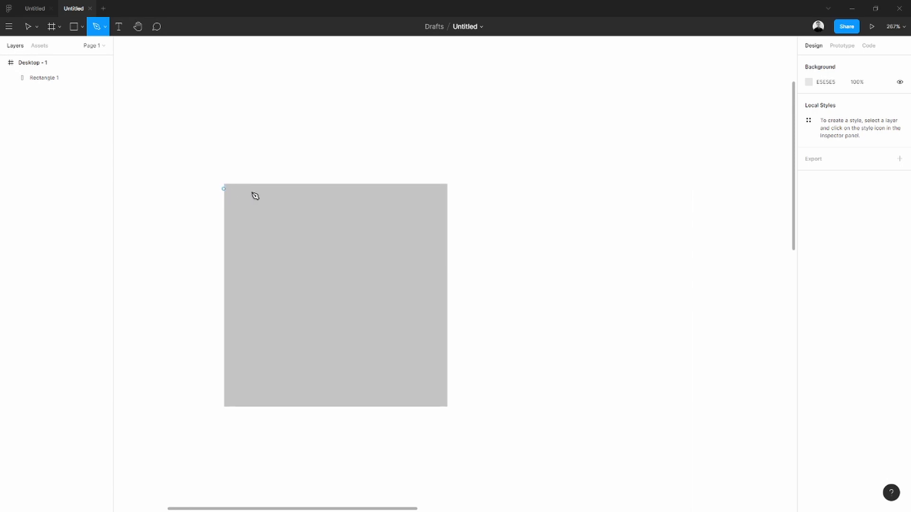
pyautogui.click(446, 184)
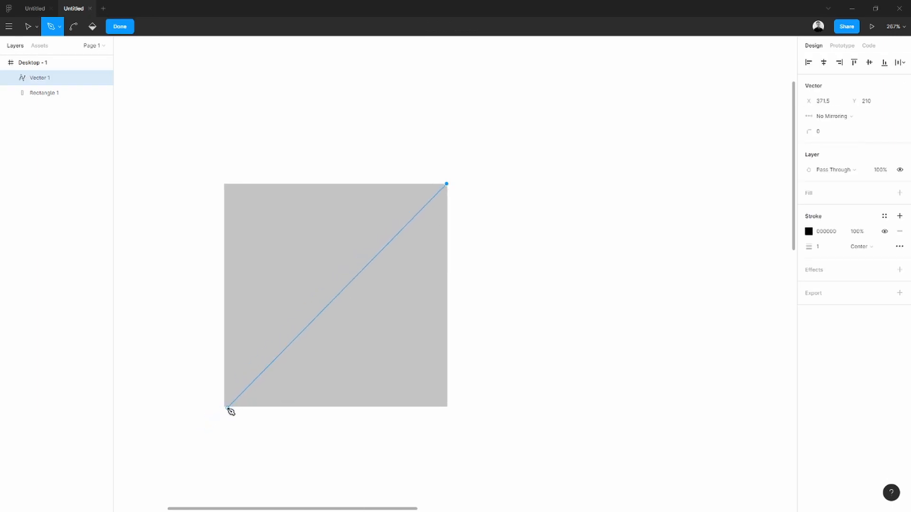
pyautogui.click(225, 407)
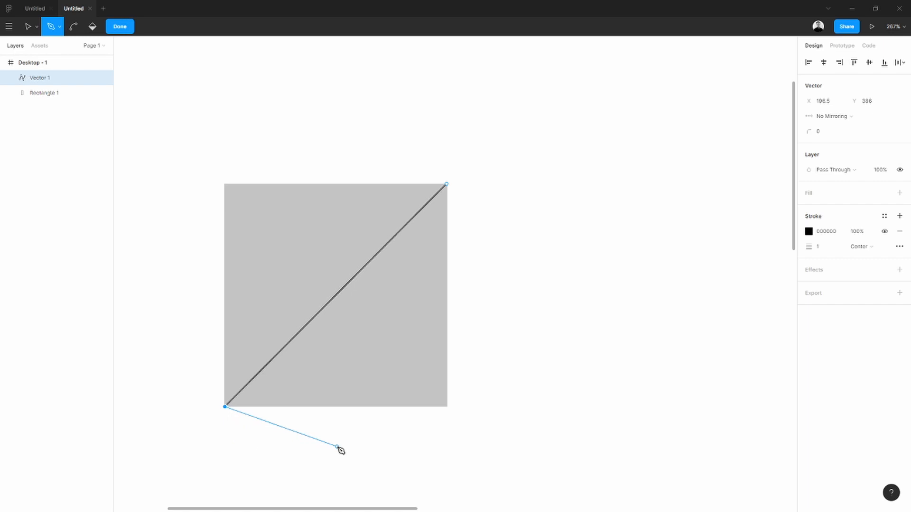
pyautogui.click(229, 453)
pyautogui.click(477, 470)
pyautogui.moveTo(562, 340); pyautogui.dragTo(563, 318)
pyautogui.click(529, 165)
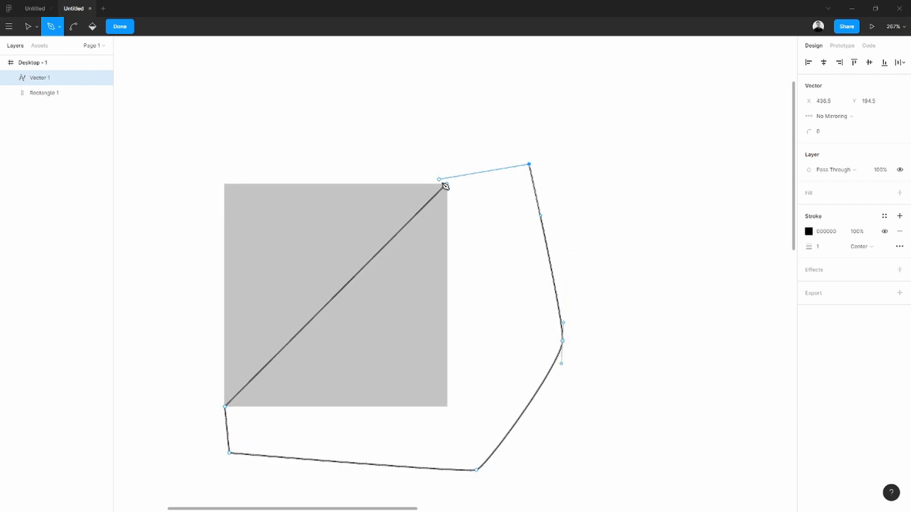
pyautogui.click(446, 184)
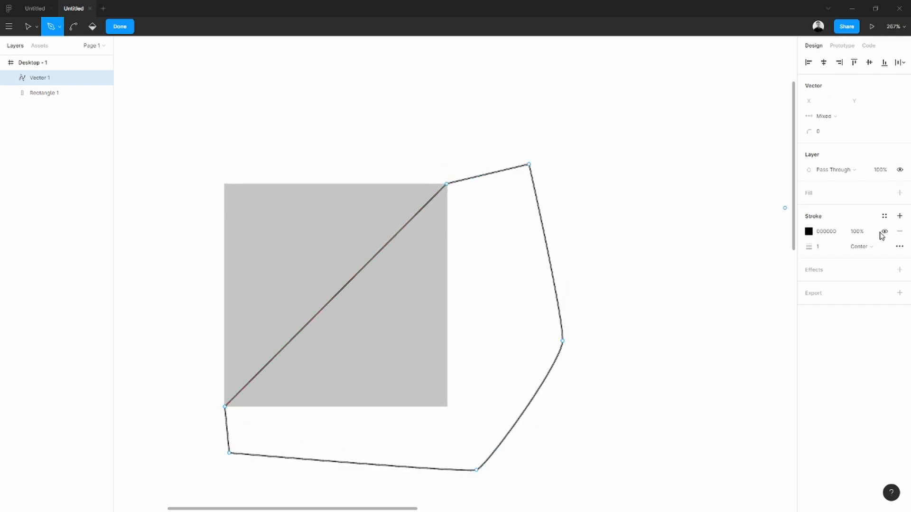
# Add a C4C4C4 fill to the pen shape and remove its stroke
pyautogui.click(900, 193)
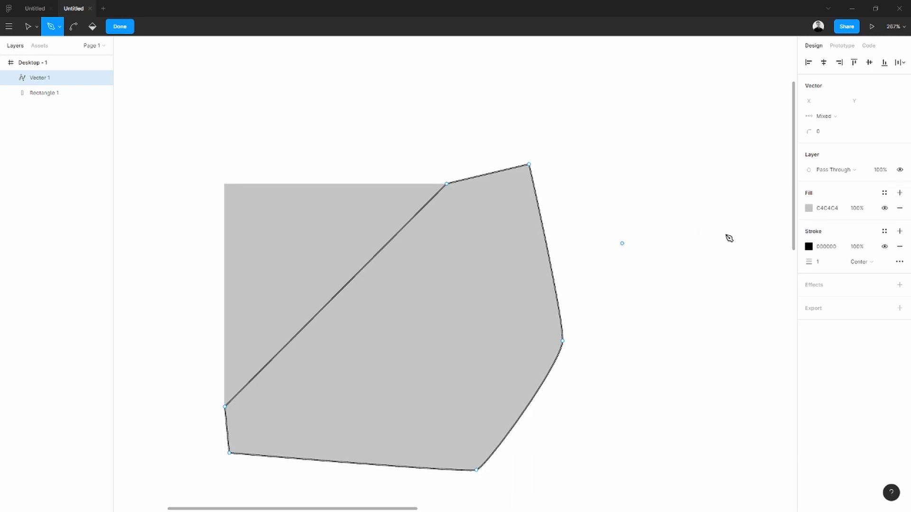
pyautogui.click(899, 247)
pyautogui.press('Escape')
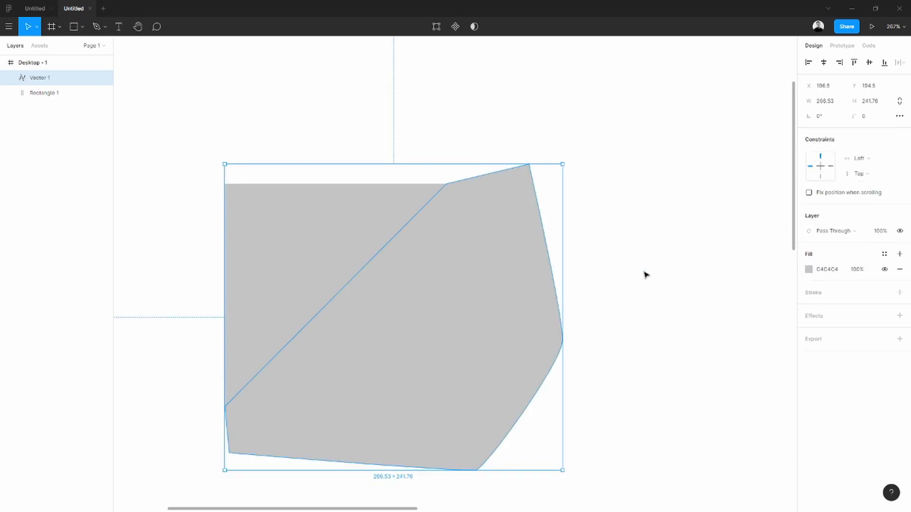
pyautogui.press('Escape')
# Duplicate the square and move the copy to the frame's upper-left corner, at about X 5, Y 0
pyautogui.click(254, 265)
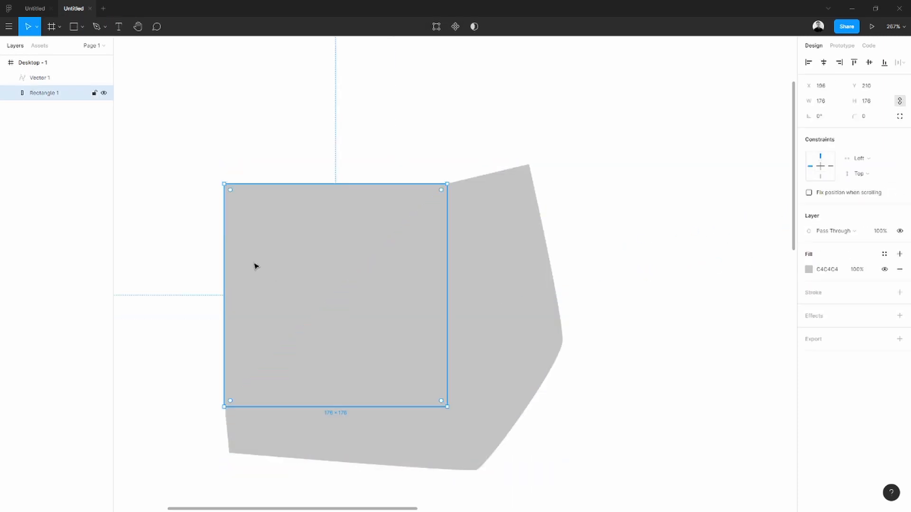
pyautogui.hotkey('ctrl', 'v')
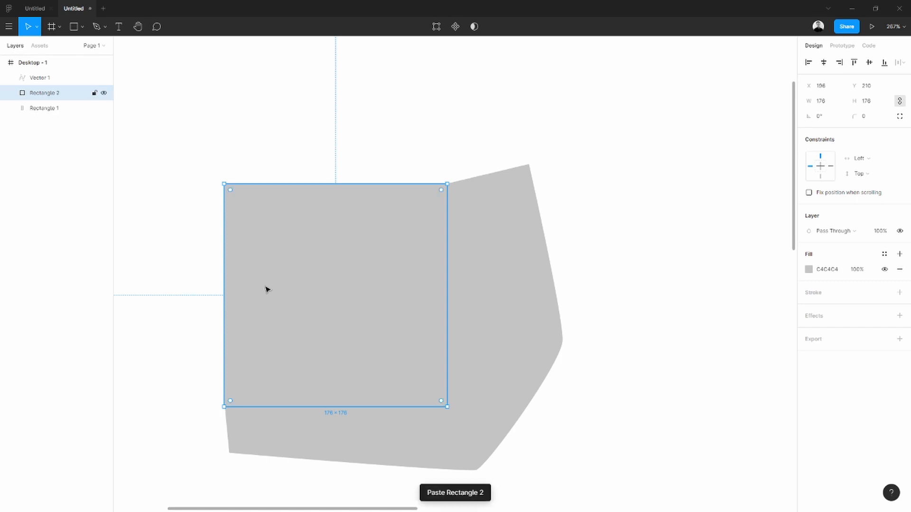
pyautogui.scroll(-3, 268, 284)
pyautogui.scroll(-5, 270, 285)
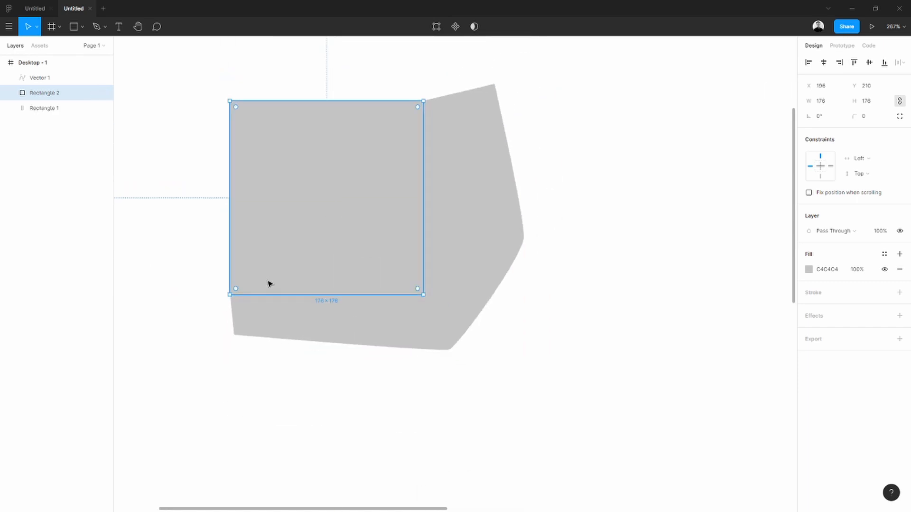
pyautogui.scroll(-1, 279, 258)
pyautogui.moveTo(260, 206); pyautogui.dragTo(169, 122)
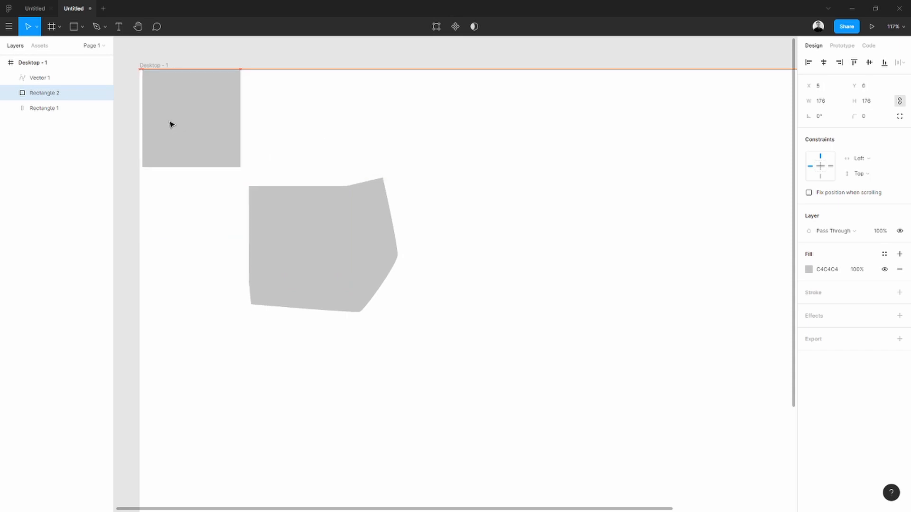
# Subtract the pen shape from the original square to leave a right triangle
pyautogui.click(305, 219)
pyautogui.keyDown('shift'); pyautogui.click(378, 248); pyautogui.keyUp('shift')
pyautogui.click(484, 28)
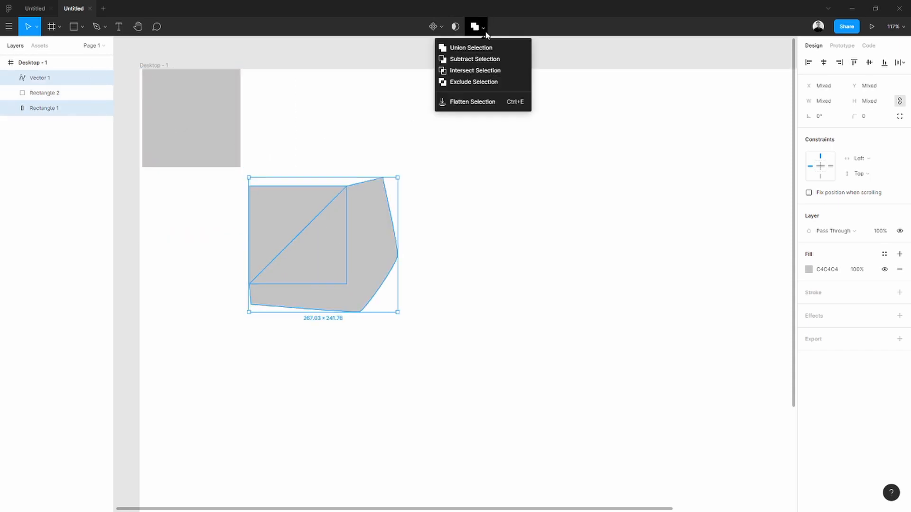
pyautogui.click(467, 57)
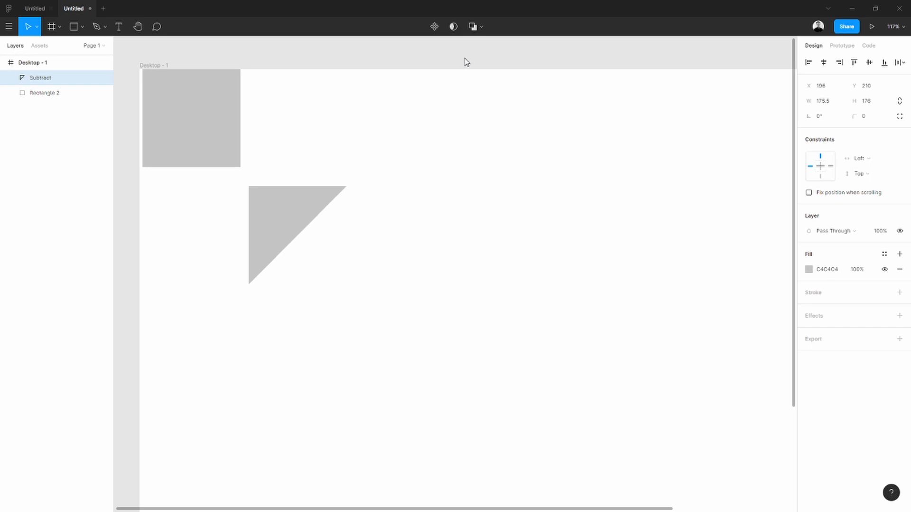
pyautogui.click(414, 205)
# Move the triangle up beside the square copy and change its fill to red
pyautogui.moveTo(297, 225); pyautogui.dragTo(339, 162)
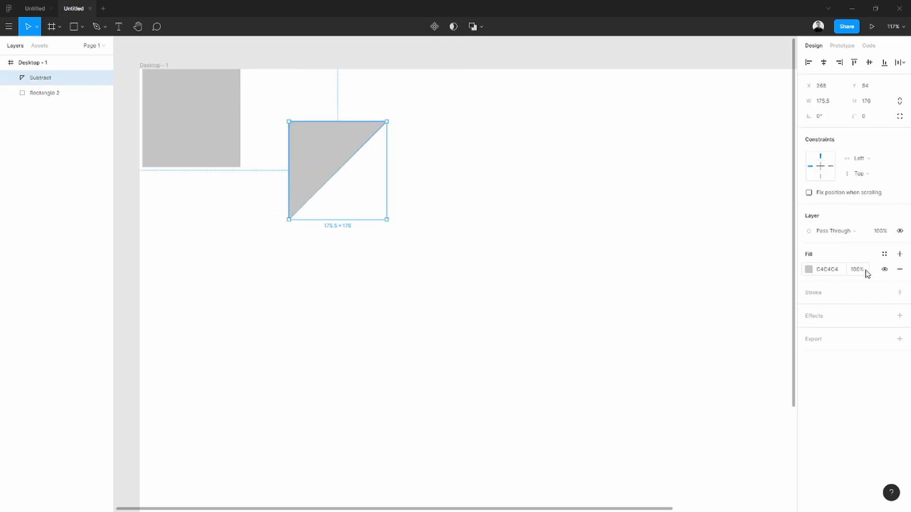
pyautogui.click(808, 269)
pyautogui.hotkey('ctrl', 'v')
pyautogui.press('Return')
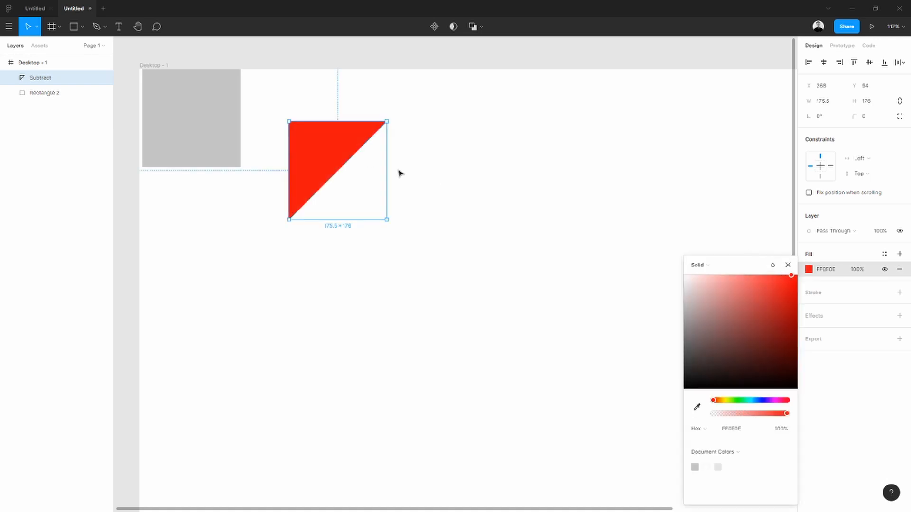
pyautogui.click(400, 173)
# Reposition the red triangle near the frame's upper edge, with a gap between it and the grey square
pyautogui.moveTo(336, 150); pyautogui.dragTo(331, 117)
pyautogui.click(317, 140)
pyautogui.moveTo(433, 149); pyautogui.dragTo(388, 214)
pyautogui.press('Escape')
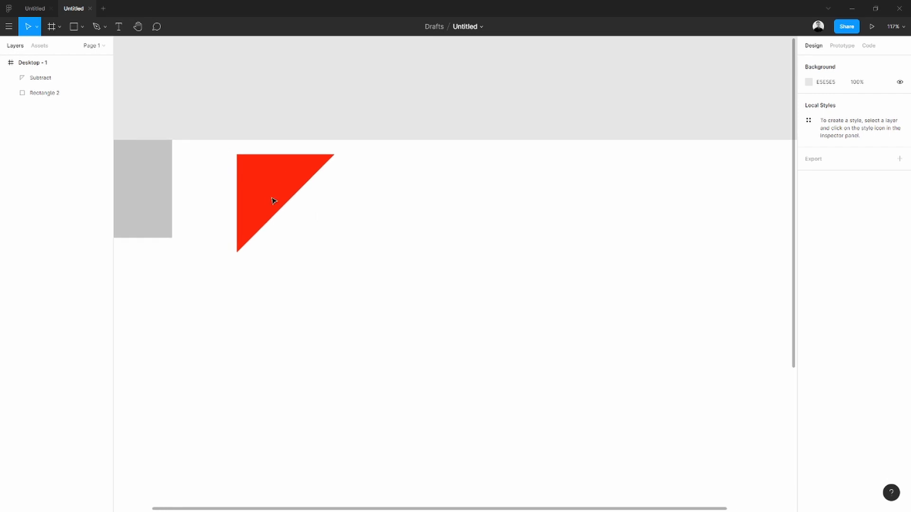
# Draw a small square about 87 by 87 over the red triangle's right-angle corner and nudge it up to Y 27
pyautogui.press('r')
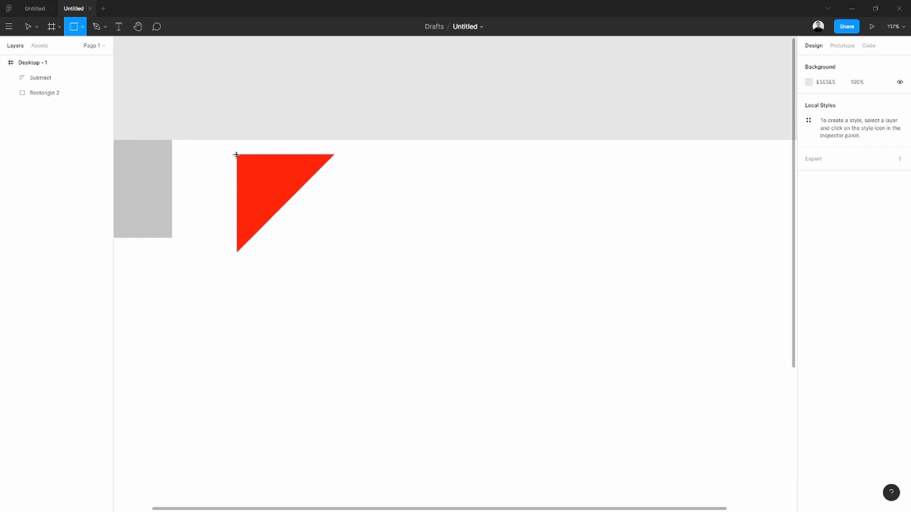
pyautogui.moveTo(237, 155); pyautogui.dragTo(285, 208)
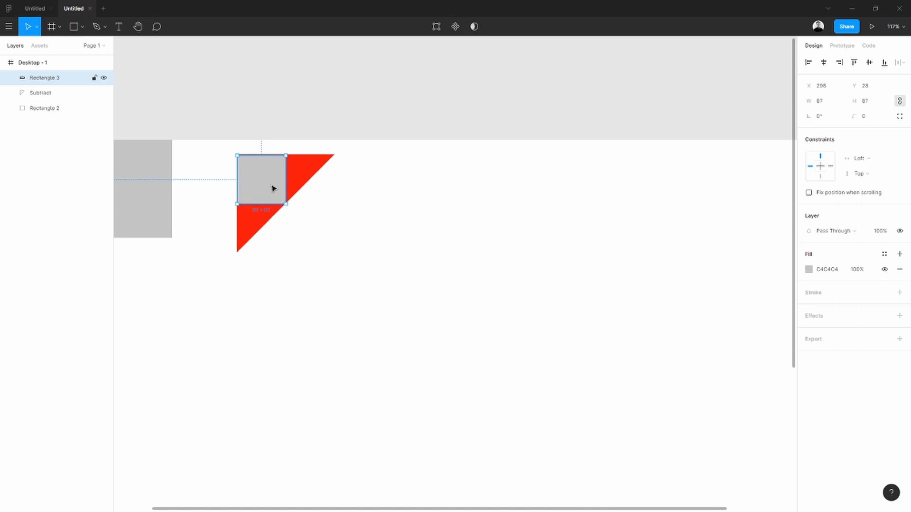
pyautogui.press('Up')
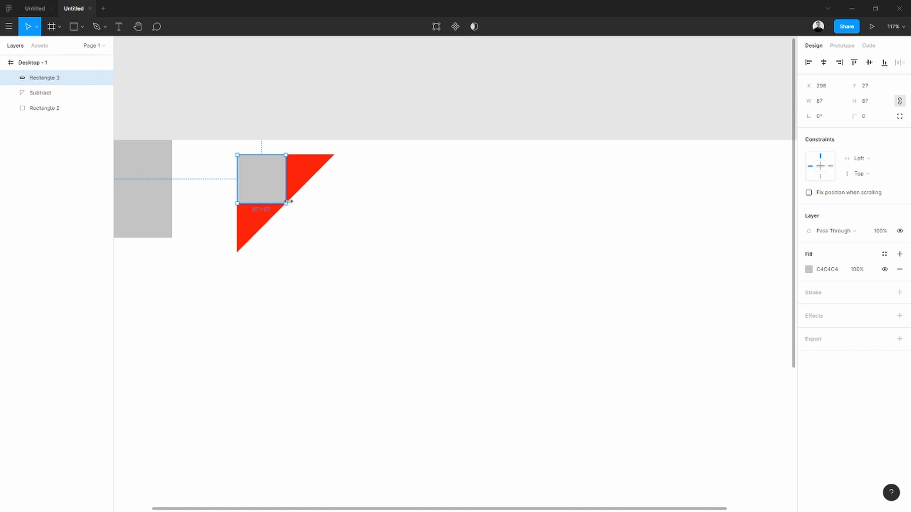
# Align the small square with the triangle's corner at X 297, Y 26 and enlarge it to 88 by 88 to meet the diagonal
pyautogui.scroll(5, 289, 206)
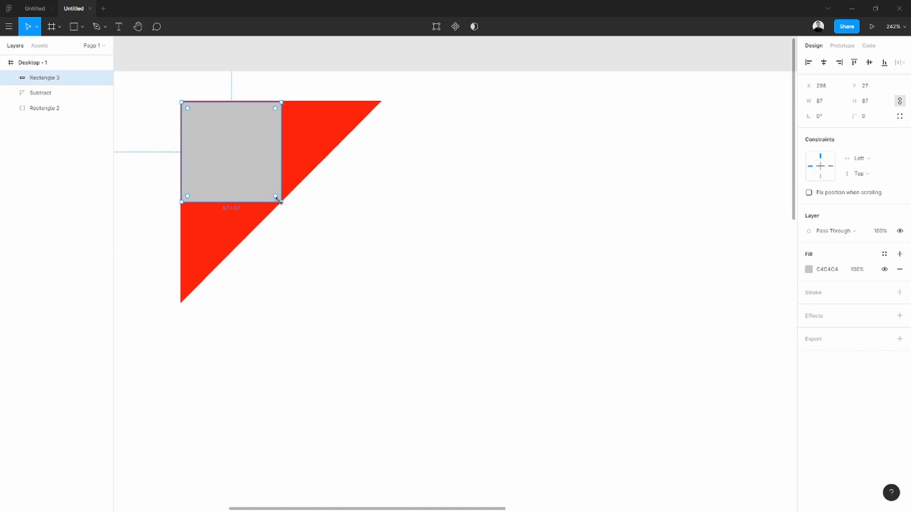
pyautogui.scroll(4, 234, 162)
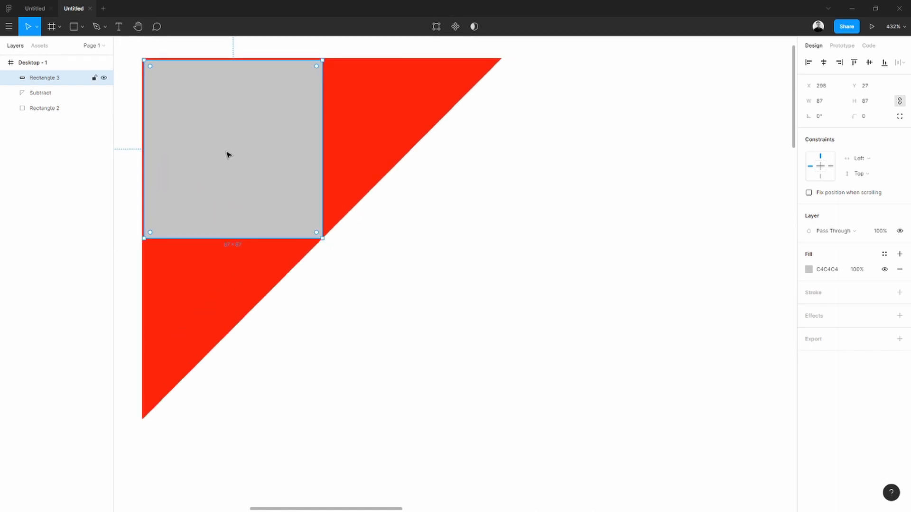
pyautogui.press('Left')
pyautogui.press('Up')
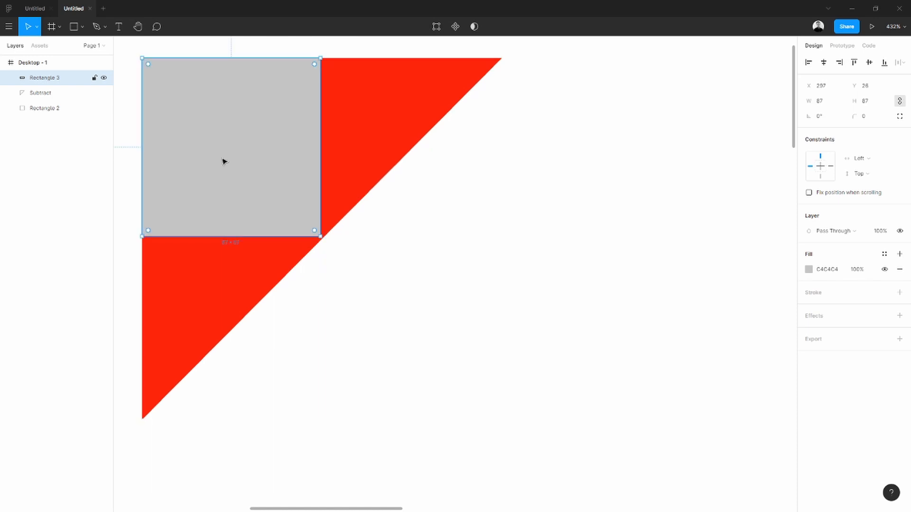
pyautogui.moveTo(318, 237); pyautogui.dragTo(322, 238)
pyautogui.click(396, 258)
# Separate the small square and the red triangle, lining both up beside the large square along the frame's upper edge
pyautogui.scroll(-8, 378, 266)
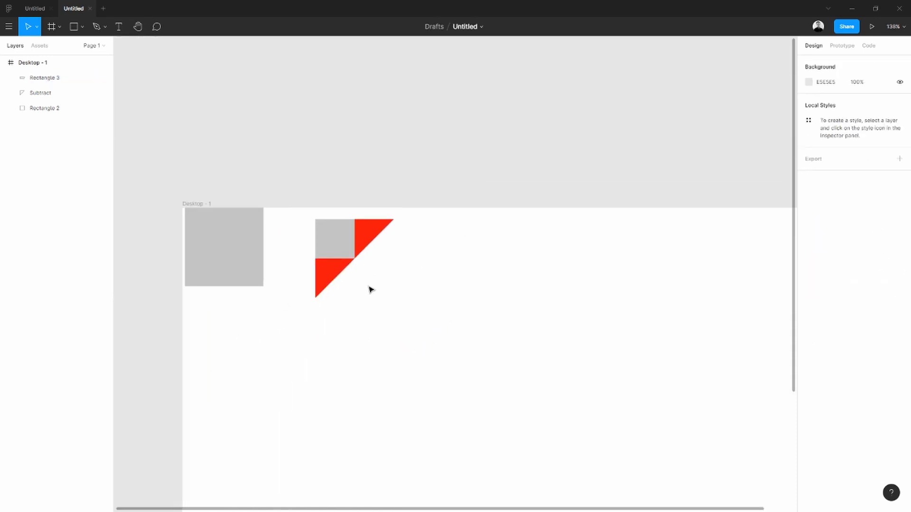
pyautogui.scroll(-1, 345, 313)
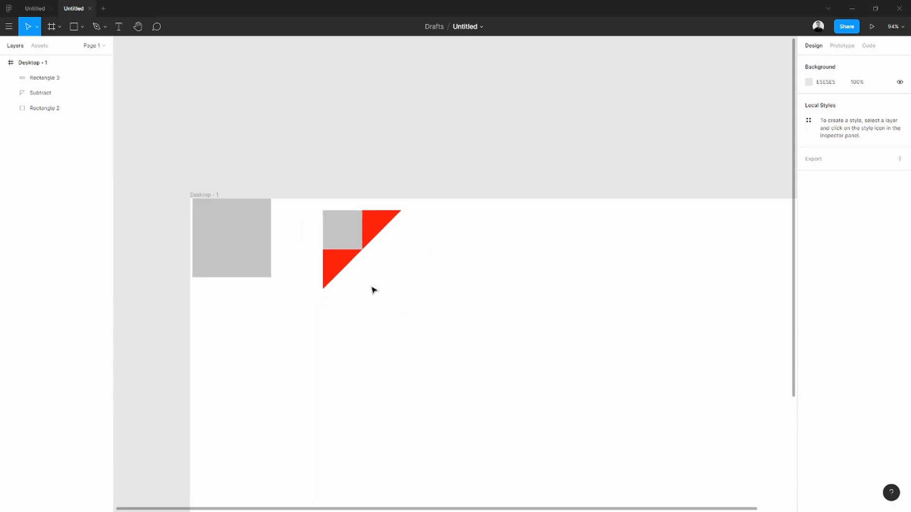
pyautogui.moveTo(400, 284); pyautogui.dragTo(294, 226)
pyautogui.click(364, 325)
pyautogui.moveTo(363, 244); pyautogui.dragTo(398, 242)
pyautogui.click(307, 315)
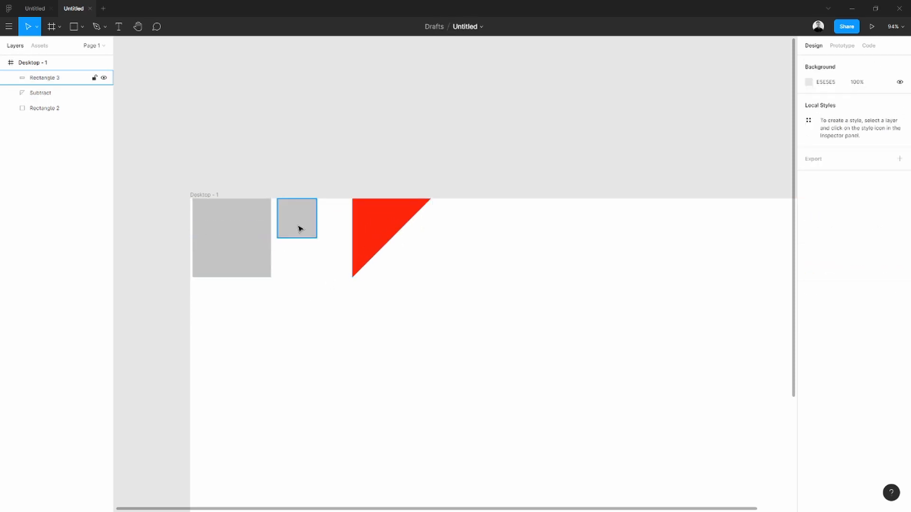
# Duplicate the small 88 by 88 square and place the copy below the originals at about X 204, Y 266
pyautogui.scroll(5, 300, 234)
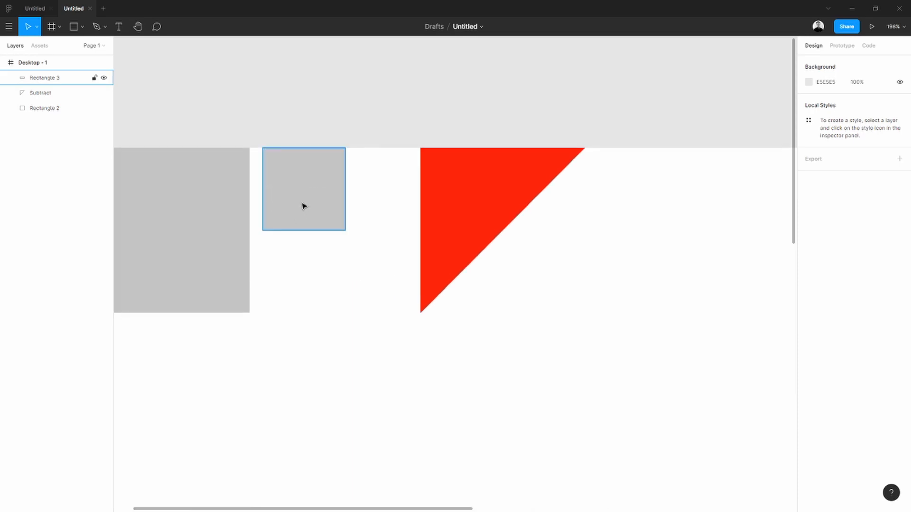
pyautogui.moveTo(304, 206); pyautogui.dragTo(330, 440)
pyautogui.scroll(-3, 329, 439)
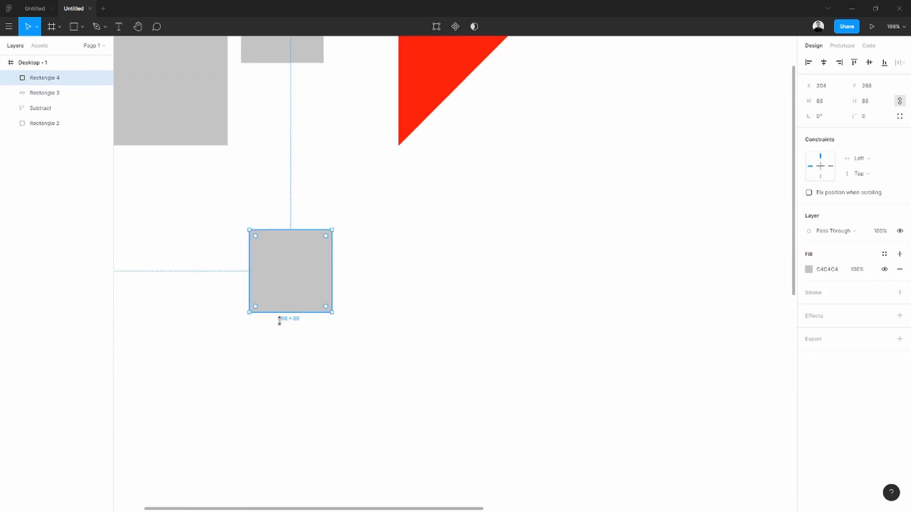
pyautogui.click(229, 341)
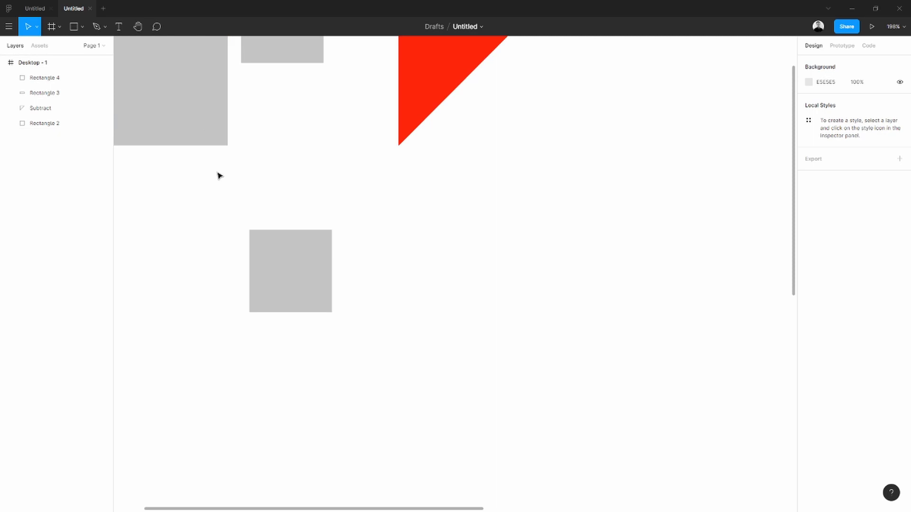
# Start a Pen path at the upper-right corner of the copied small grey square
pyautogui.press('p')
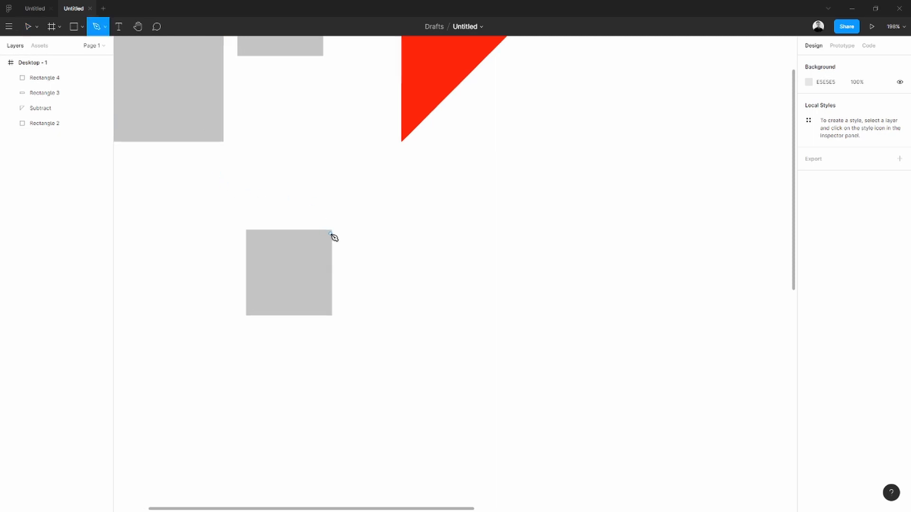
pyautogui.scroll(5, 334, 237)
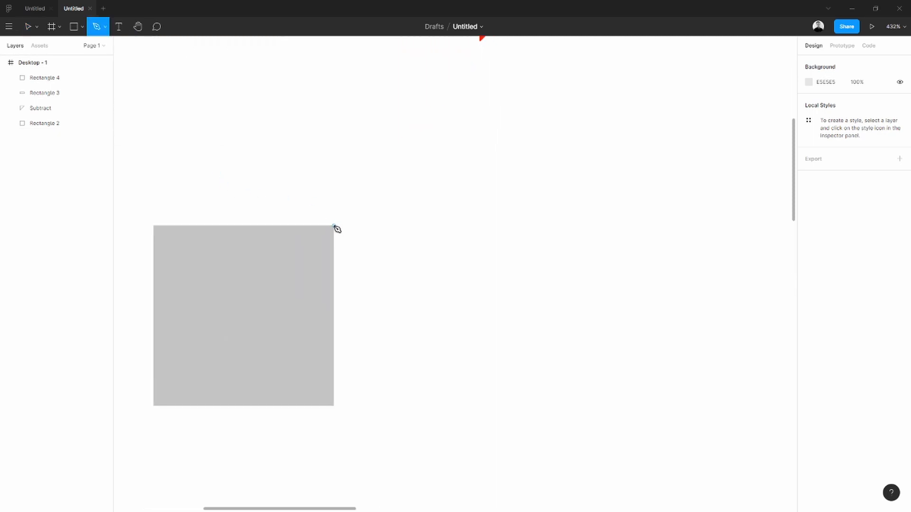
pyautogui.click(334, 227)
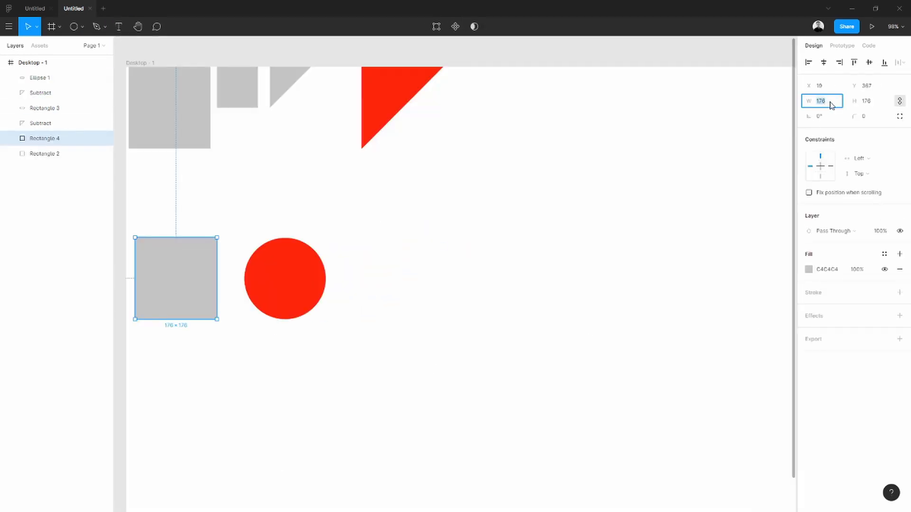
# Resize the grey square beside the red circle to 88 wide and 176 high
pyautogui.write('88')
pyautogui.press('Return')
pyautogui.click(864, 101)
pyautogui.write('176')
pyautogui.press('Return')
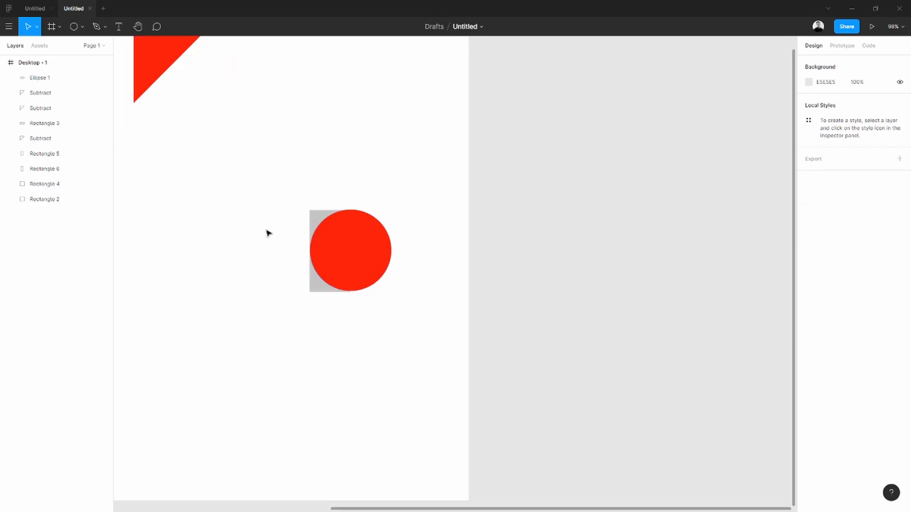
# Copy the red circle beside the red triangle on the upper row, and subtract the original circle from the half-width grey rectangle
pyautogui.hscroll(-5, 268, 233)
pyautogui.click(634, 271)
pyautogui.moveTo(634, 270); pyautogui.dragTo(534, 101)
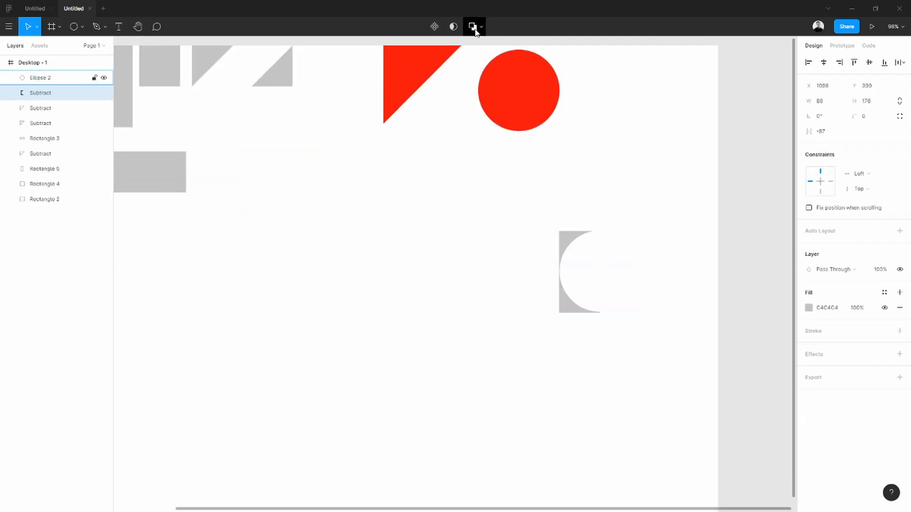
pyautogui.click(568, 309)
pyautogui.click(504, 266)
pyautogui.click(618, 273)
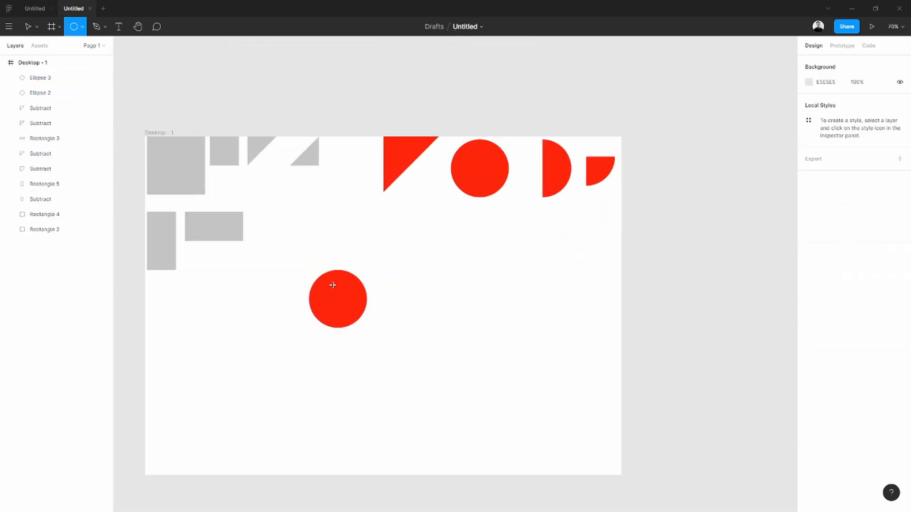
# Draw a small grey circle about 91 by 91 inside the left half of the lower red circle
pyautogui.moveTo(332, 285); pyautogui.dragTo(309, 315)
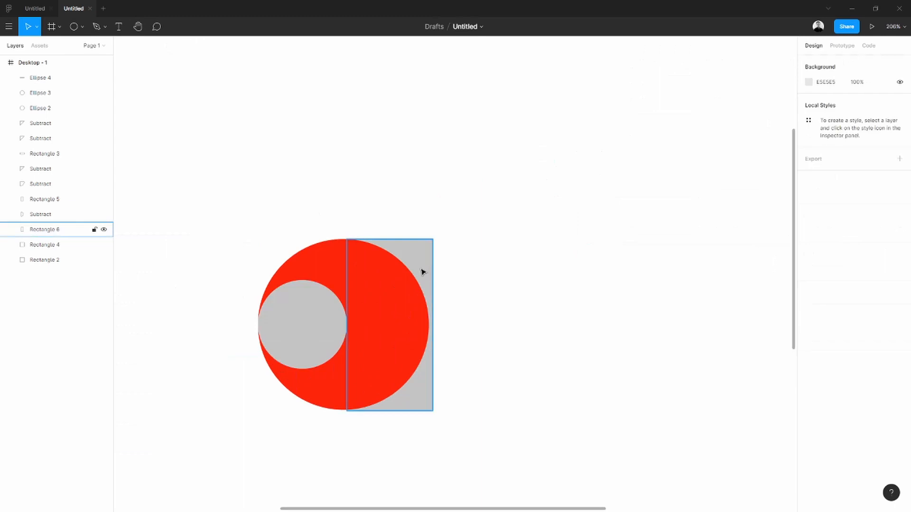
pyautogui.click(341, 303)
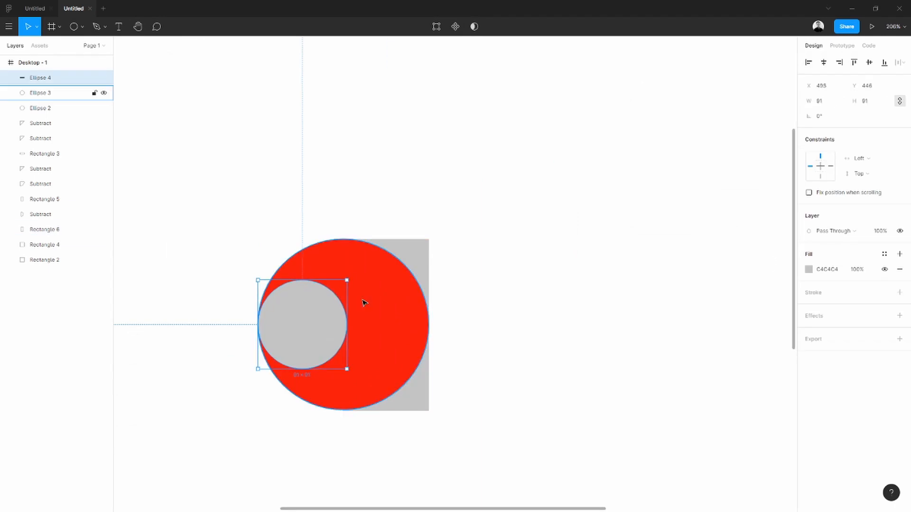
pyautogui.click(510, 335)
# Delete the leftover lower red circle together with the small circle and grey rectangle overlapping it
pyautogui.scroll(-5, 407, 346)
pyautogui.moveTo(407, 346); pyautogui.dragTo(318, 263)
pyautogui.press('Delete')
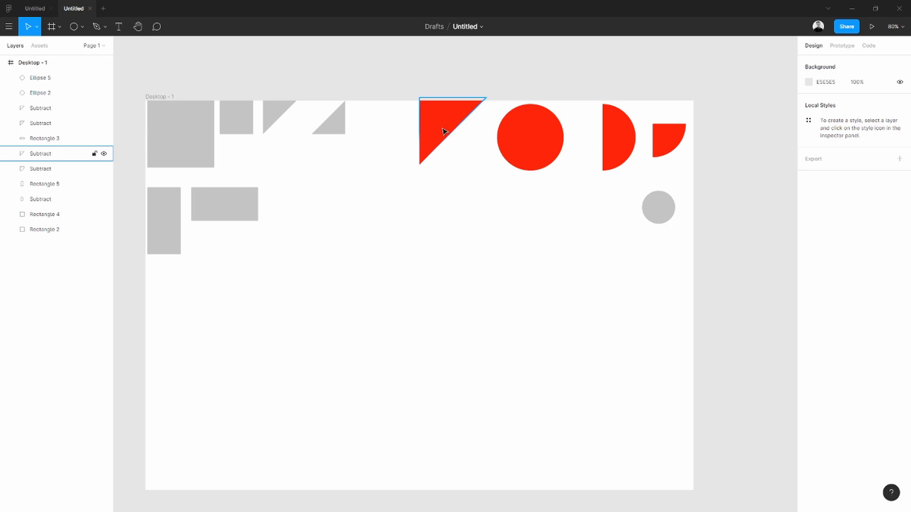
# Place a copy of the large red triangle in the empty middle of the frame at X 453, Y 359
pyautogui.moveTo(444, 132); pyautogui.dragTo(362, 288)
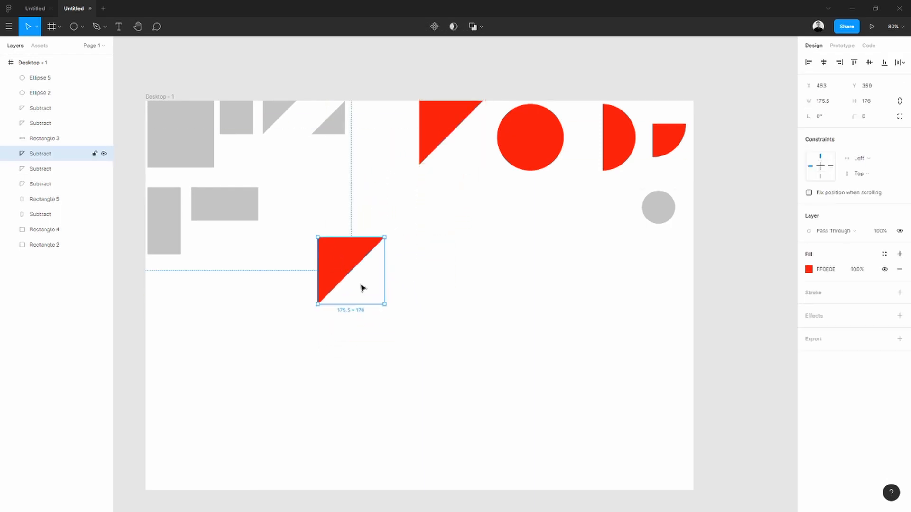
pyautogui.click(315, 179)
pyautogui.moveTo(332, 127); pyautogui.dragTo(343, 299)
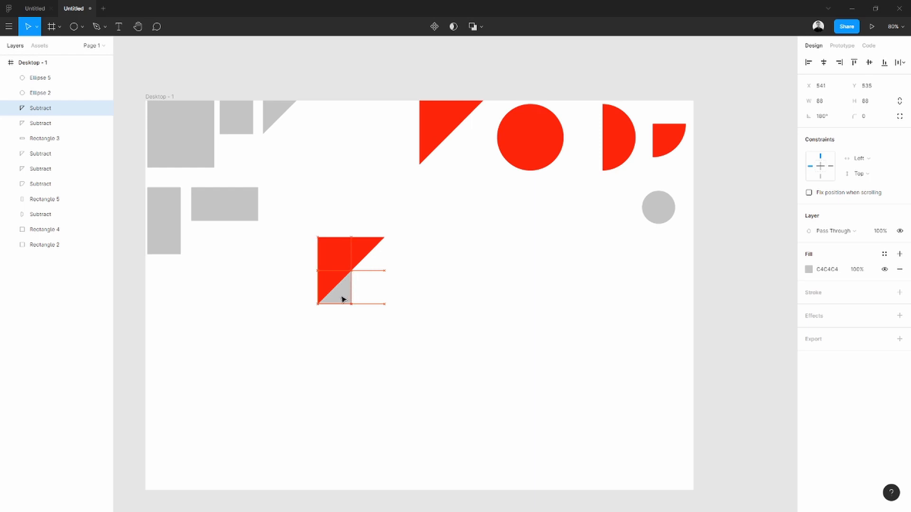
pyautogui.click(295, 176)
pyautogui.moveTo(276, 122); pyautogui.dragTo(363, 290)
pyautogui.click(316, 169)
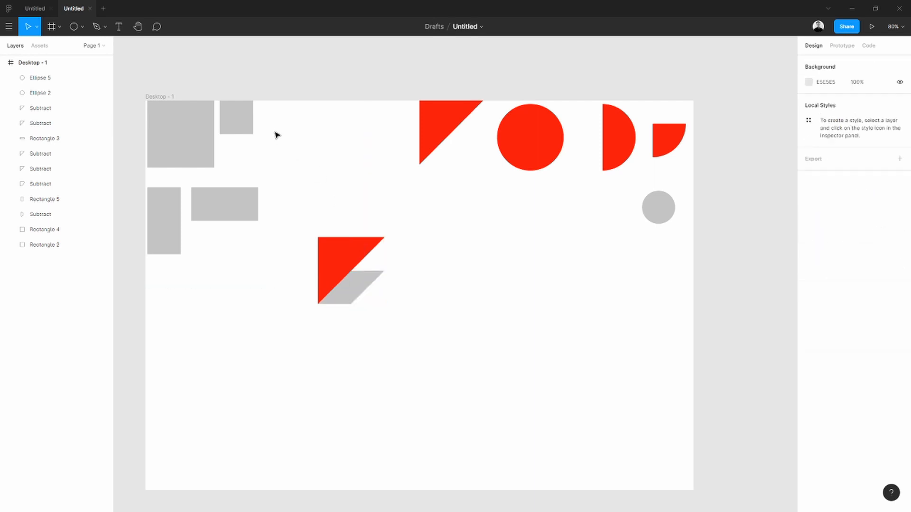
pyautogui.hotkey('ctrl', 'z')
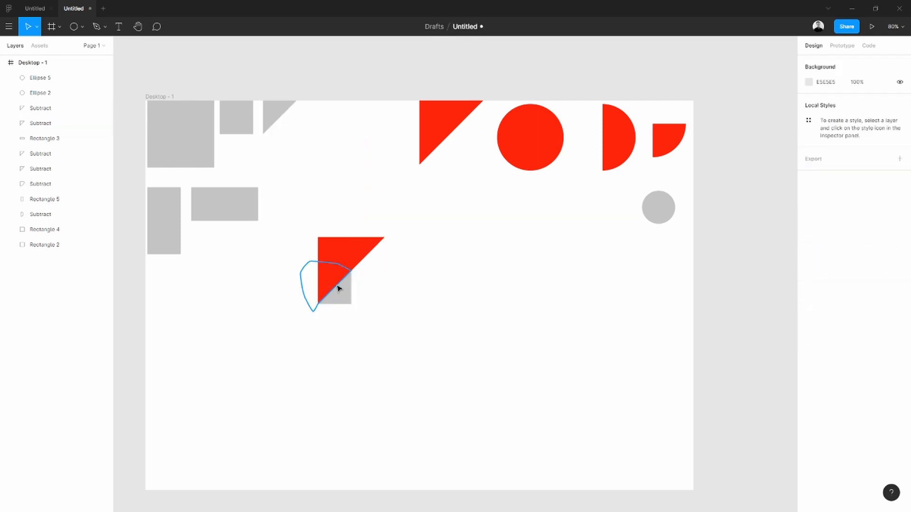
pyautogui.click(338, 288)
pyautogui.hotkey('ctrl', 'z')
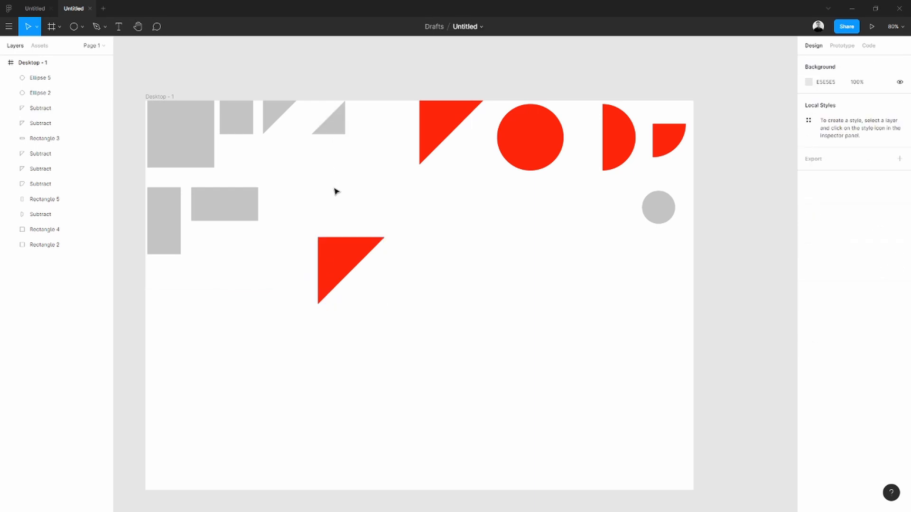
# Place copies of both small grey triangles side by side below the copied red triangle's diagonal, along the lower half of its square
pyautogui.moveTo(338, 128); pyautogui.dragTo(347, 297)
pyautogui.click(306, 177)
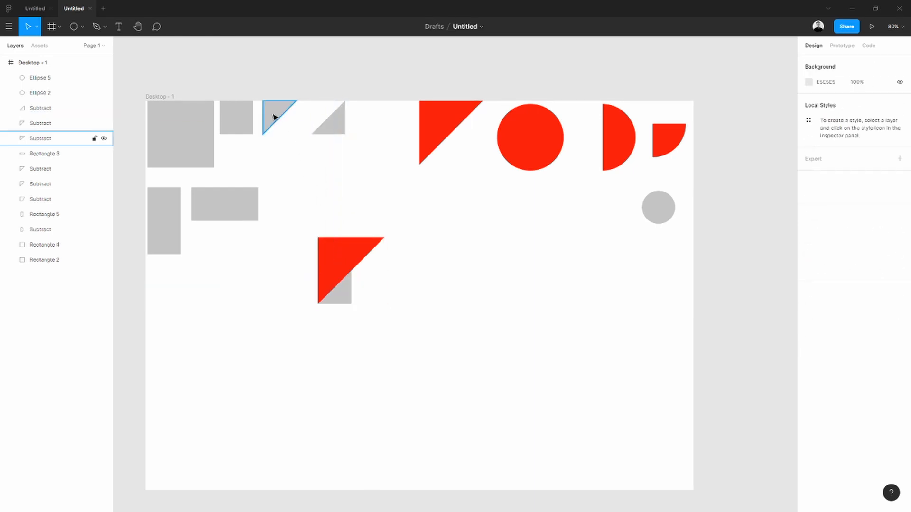
pyautogui.scroll(5, 350, 299)
pyautogui.scroll(5, 299, 199)
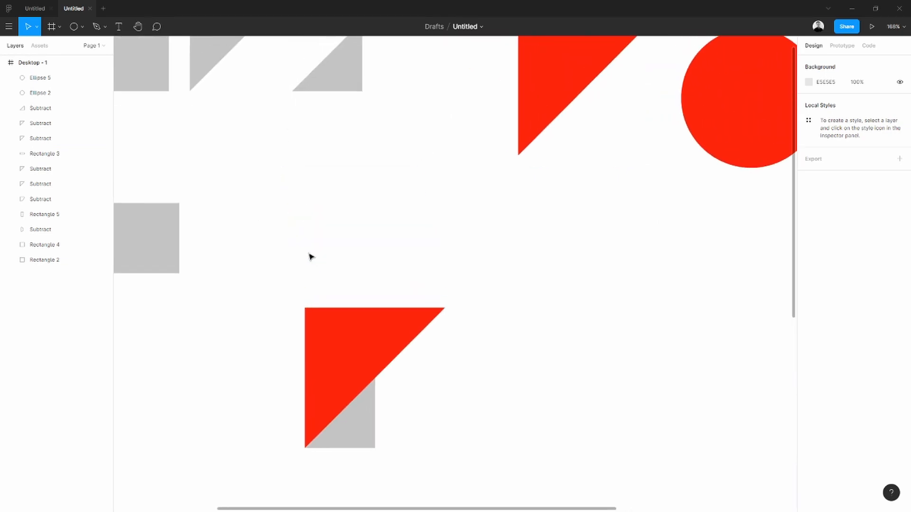
pyautogui.keyDown('ctrl'); pyautogui.scroll(-2, 268, 178); pyautogui.keyUp('ctrl')
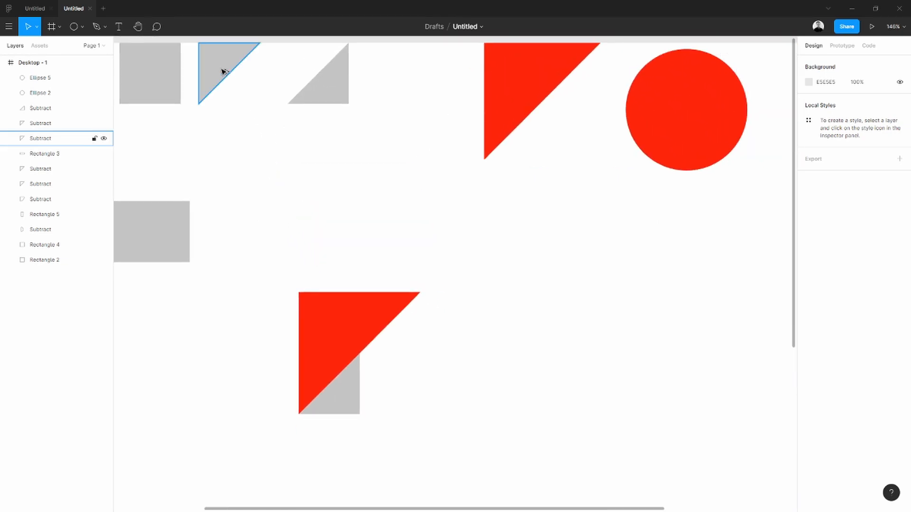
pyautogui.moveTo(222, 71); pyautogui.dragTo(384, 383)
pyautogui.click(345, 190)
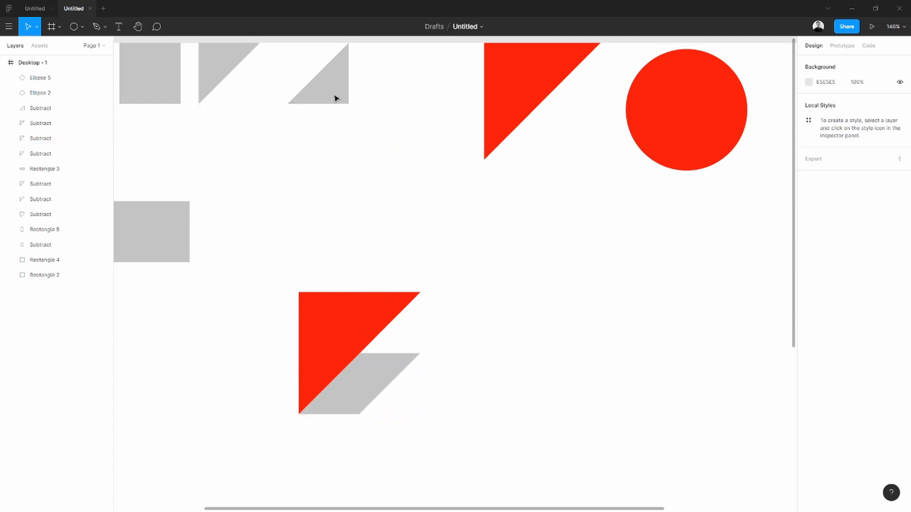
# Copy the rotated small grey triangle twice to fill the remaining upper-right and lower-right gaps of the square
pyautogui.keyDown('alt'); pyautogui.moveTo(333, 92); pyautogui.dragTo(403, 342); pyautogui.keyUp('alt')
pyautogui.click(334, 230)
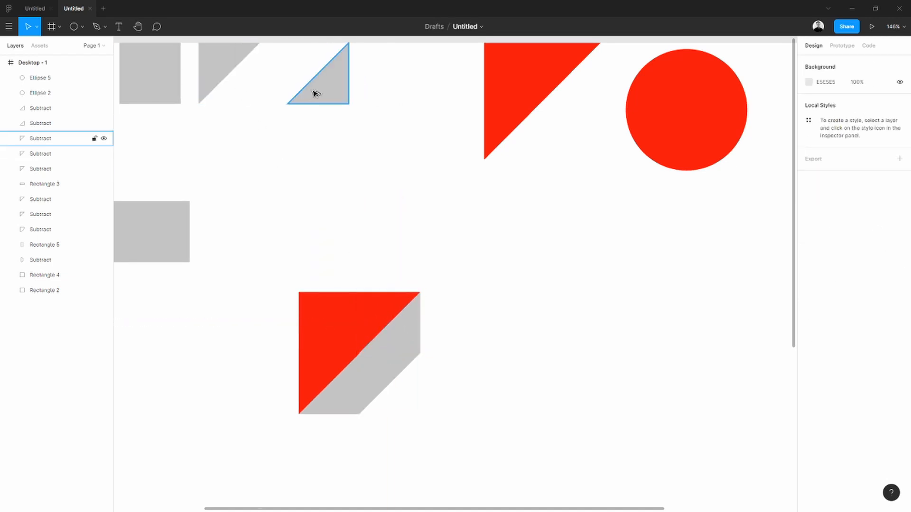
pyautogui.keyDown('alt'); pyautogui.moveTo(315, 92); pyautogui.dragTo(387, 403); pyautogui.keyUp('alt')
pyautogui.click(299, 234)
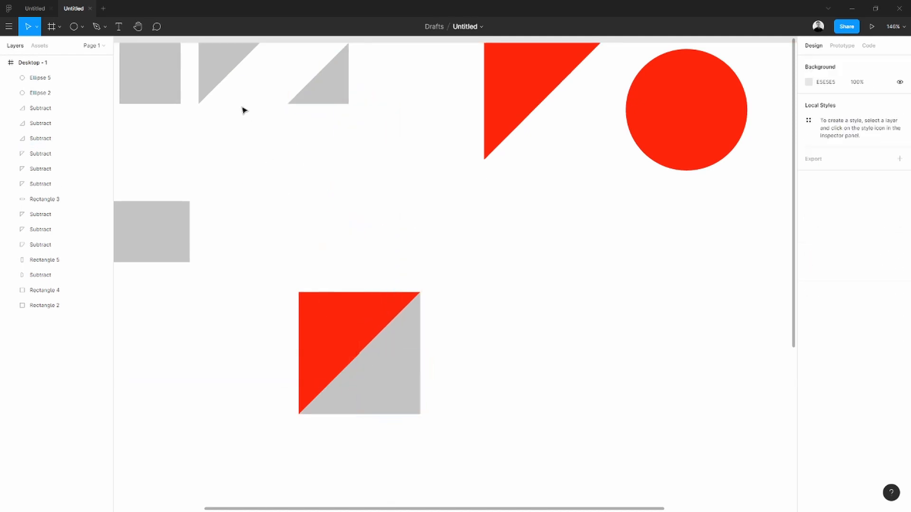
# Place a copy of the unrotated small grey triangle over the copied red triangle's right-angle corner
pyautogui.keyDown('alt'); pyautogui.moveTo(325, 85); pyautogui.dragTo(325, 172); pyautogui.keyUp('alt')
pyautogui.press('Delete')
pyautogui.keyDown('alt'); pyautogui.moveTo(223, 69); pyautogui.dragTo(322, 321); pyautogui.keyUp('alt')
pyautogui.click(374, 253)
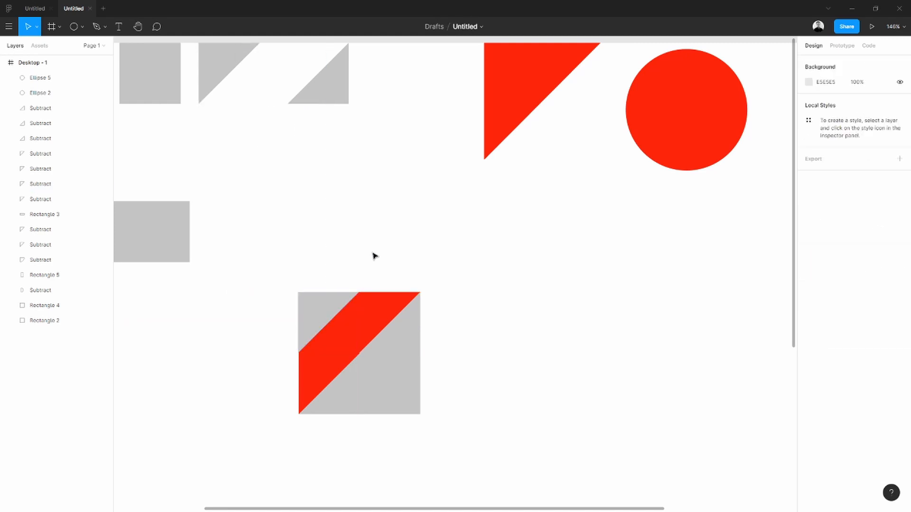
# Check how the small grey triangles in the lower-right half of the red-and-grey square line up
pyautogui.scroll(-2, 368, 258)
pyautogui.click(383, 340)
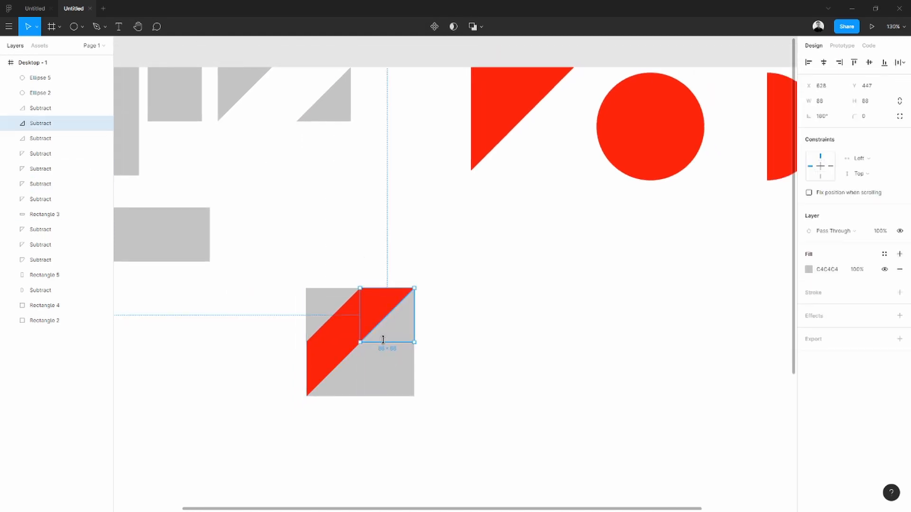
pyautogui.click(504, 332)
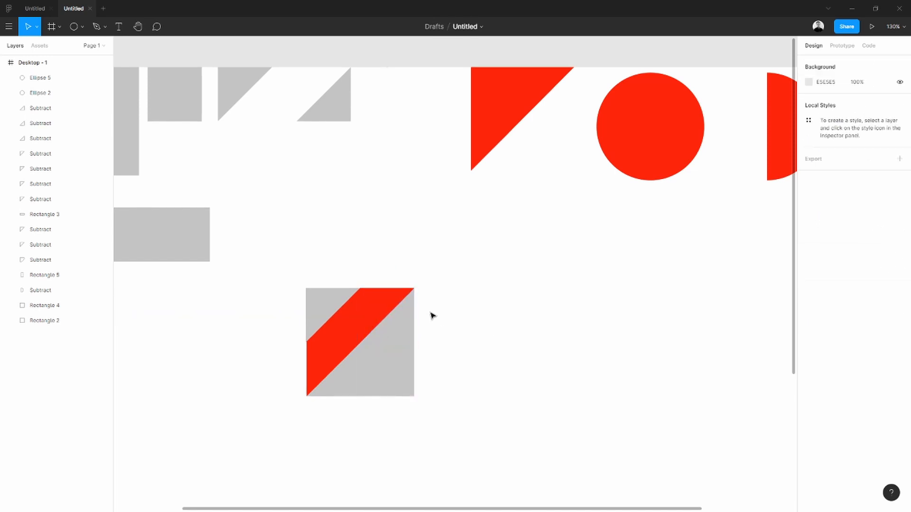
pyautogui.scroll(5, 433, 315)
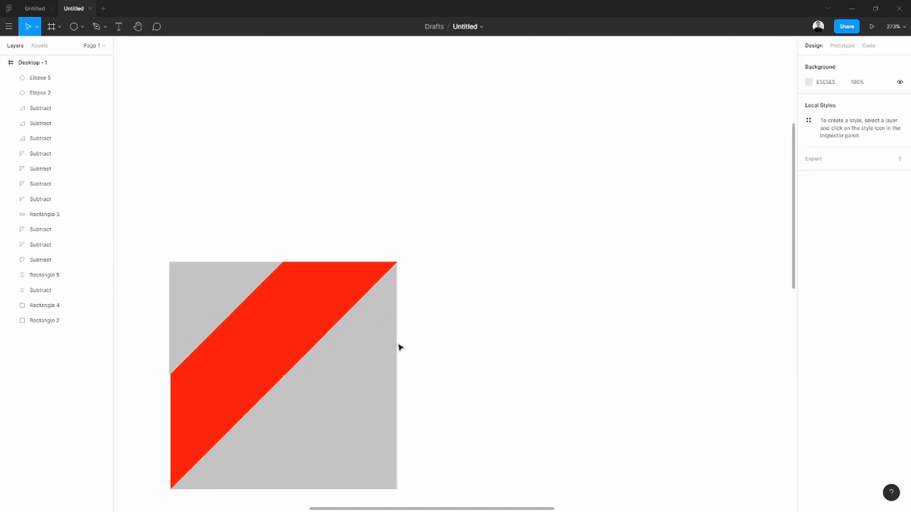
pyautogui.click(314, 419)
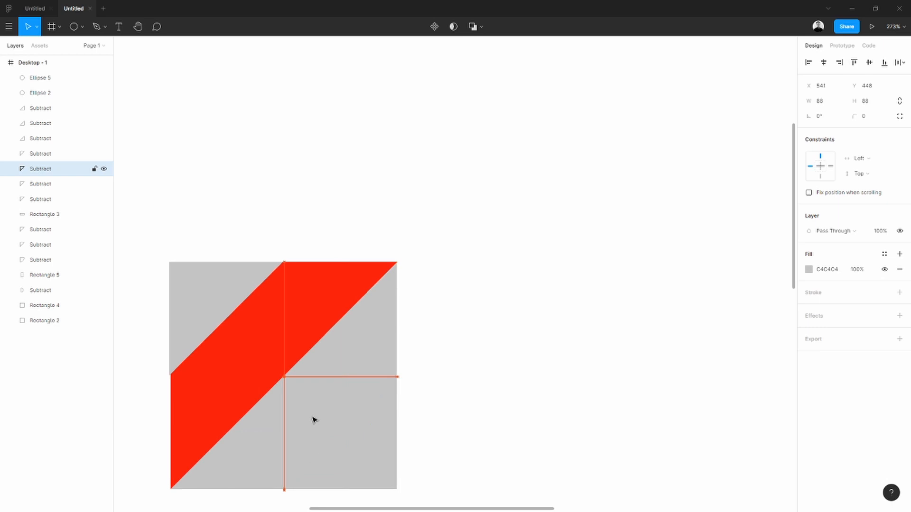
pyautogui.click(588, 390)
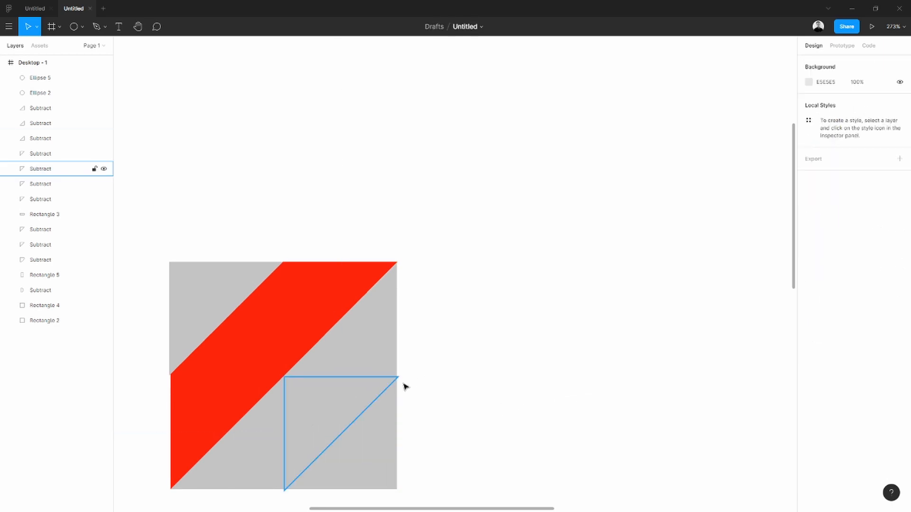
# Place a copy of the red circle directly beside the striped square at X 628, Y 361
pyautogui.scroll(-5, 404, 386)
pyautogui.hscroll(3, 459, 374)
pyautogui.moveTo(362, 390); pyautogui.dragTo(400, 347)
pyautogui.hscroll(2, 268, 228)
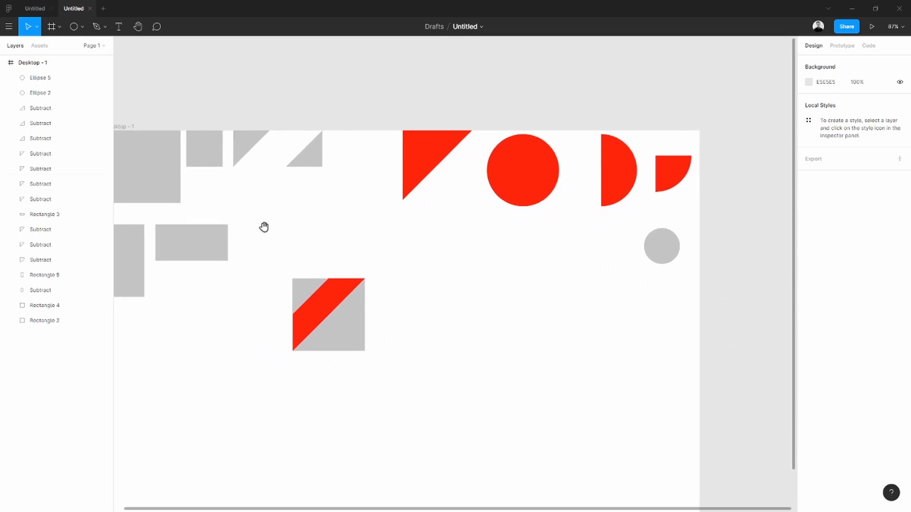
pyautogui.hscroll(-2, 285, 231)
pyautogui.moveTo(571, 185); pyautogui.dragTo(433, 335)
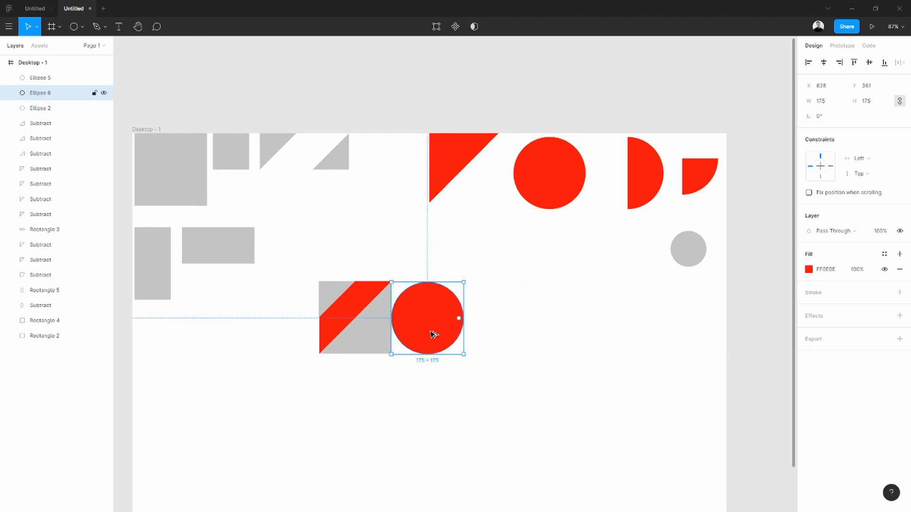
pyautogui.click(490, 362)
# Place a copy of the large grey square behind the copied red circle and a copy of the small grey circle at its centre
pyautogui.moveTo(180, 187); pyautogui.dragTo(438, 334)
pyautogui.click(483, 341)
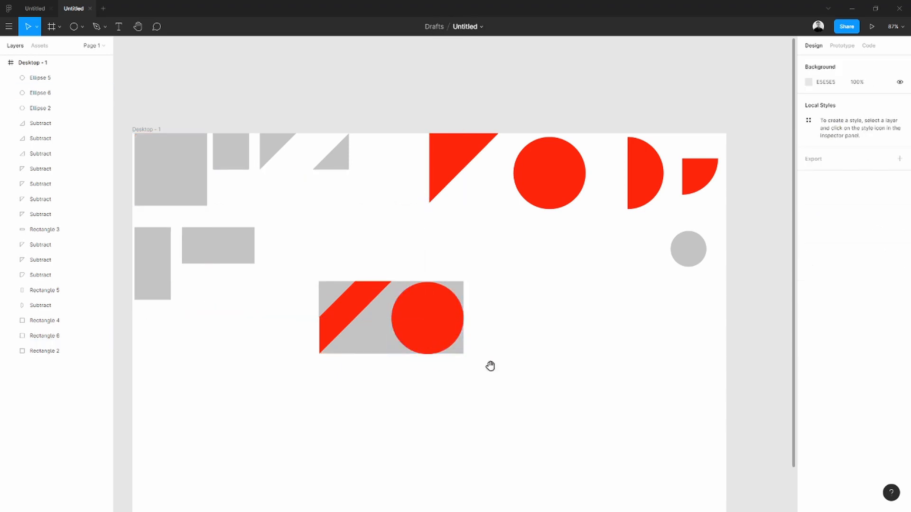
pyautogui.moveTo(490, 366); pyautogui.dragTo(477, 359)
pyautogui.moveTo(670, 242); pyautogui.dragTo(407, 309)
pyautogui.click(521, 339)
# Copy the red quarter circle onto the ring's lower-right quarter at X 715, Y 447 and bring it to the front of all layers
pyautogui.hscroll(2, 478, 331)
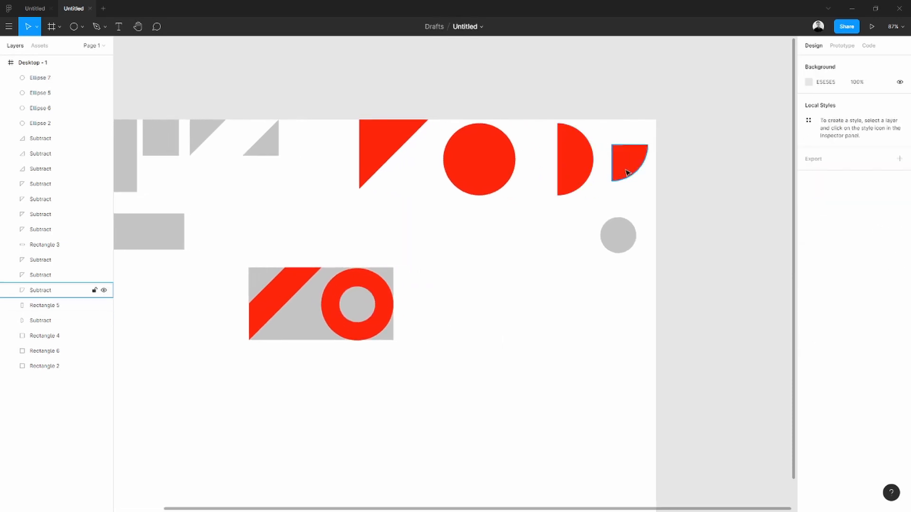
pyautogui.moveTo(628, 174); pyautogui.dragTo(373, 331)
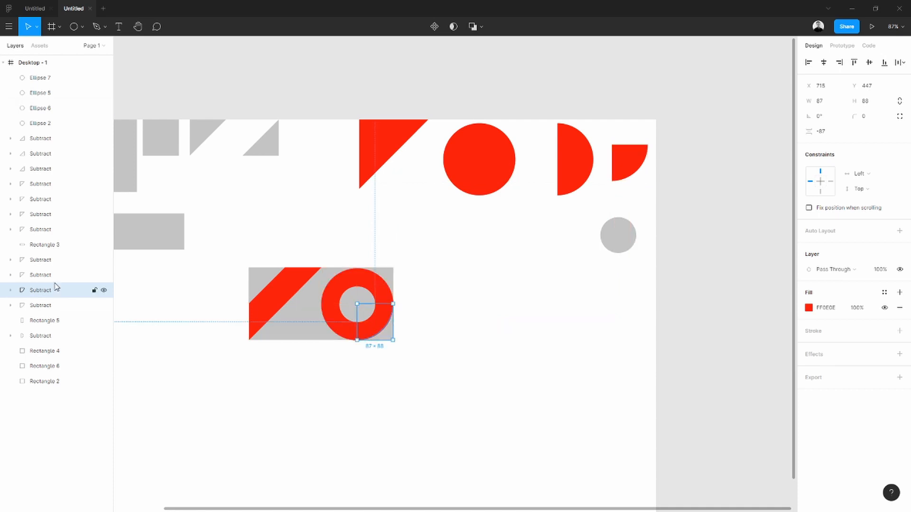
pyautogui.moveTo(56, 296); pyautogui.dragTo(50, 133)
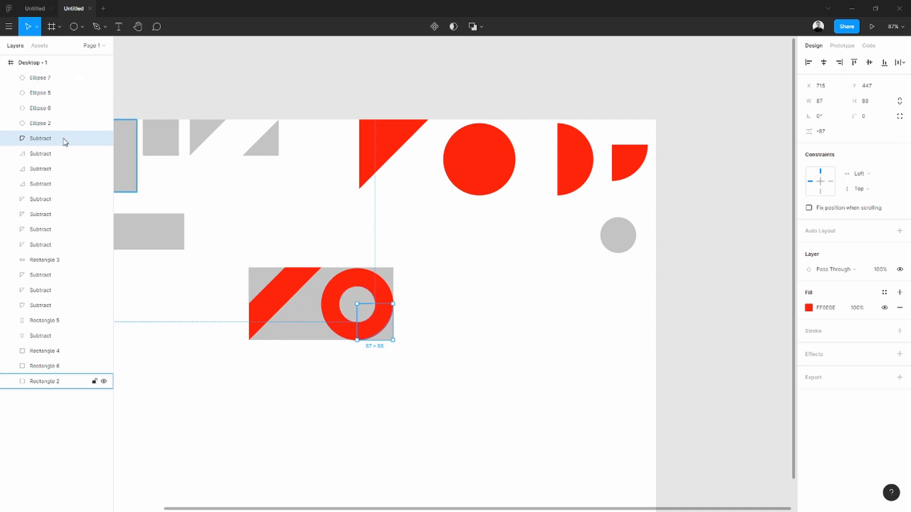
pyautogui.moveTo(41, 76); pyautogui.dragTo(41, 75)
pyautogui.click(455, 327)
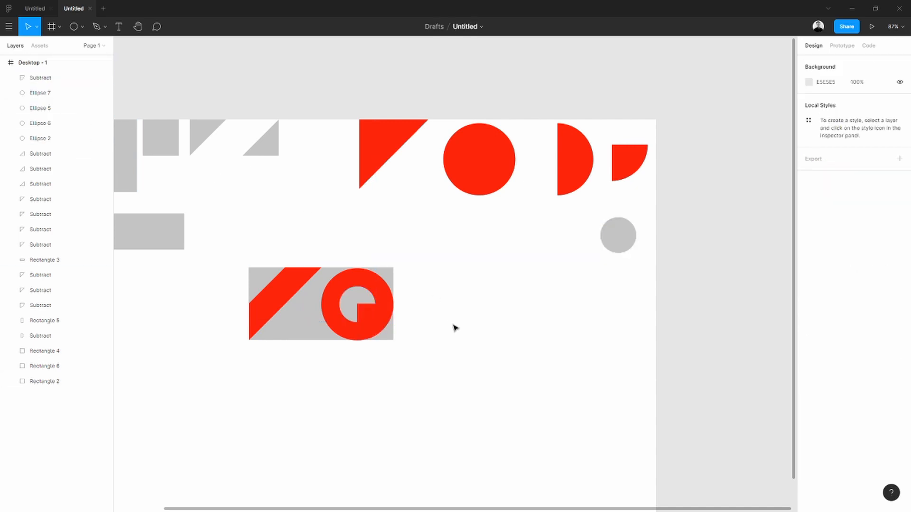
pyautogui.moveTo(324, 369); pyautogui.dragTo(368, 336)
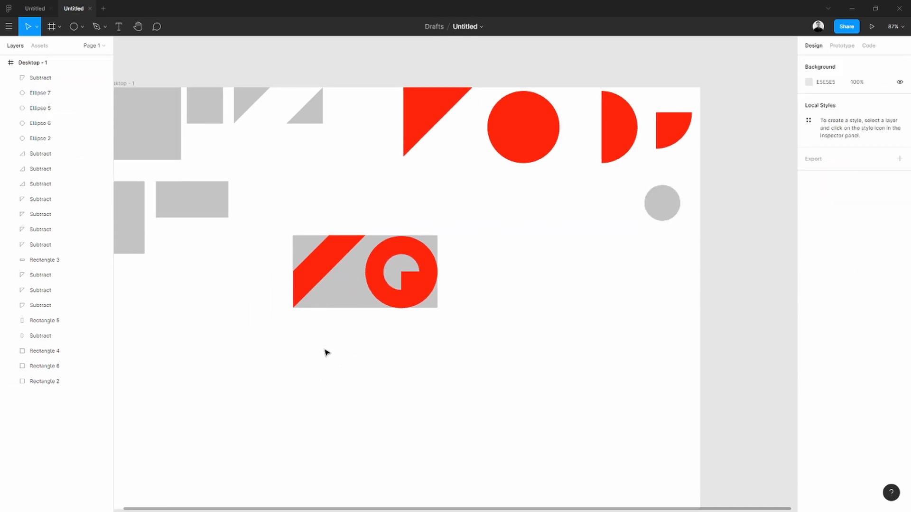
pyautogui.moveTo(321, 355); pyautogui.dragTo(364, 347)
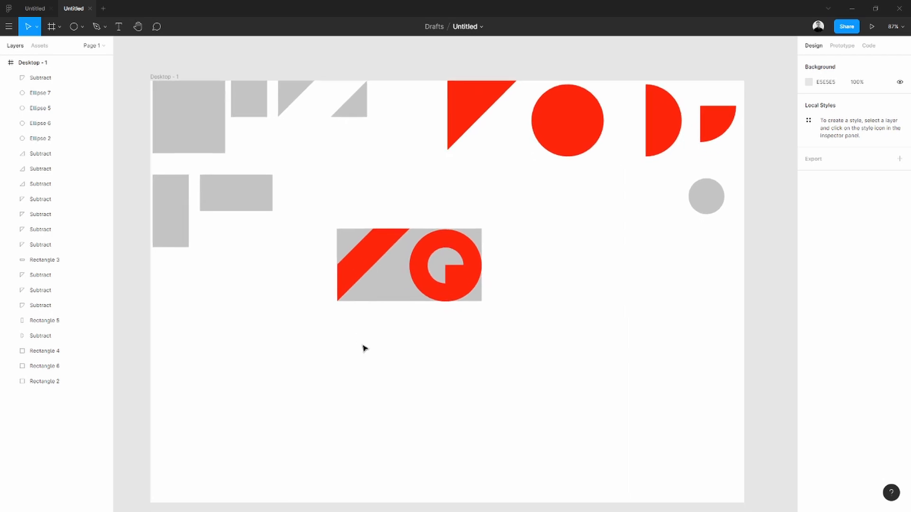
# Fill the two tiles below with grey background pieces, a red half circle and two red quarter circles
pyautogui.moveTo(407, 325); pyautogui.dragTo(348, 300)
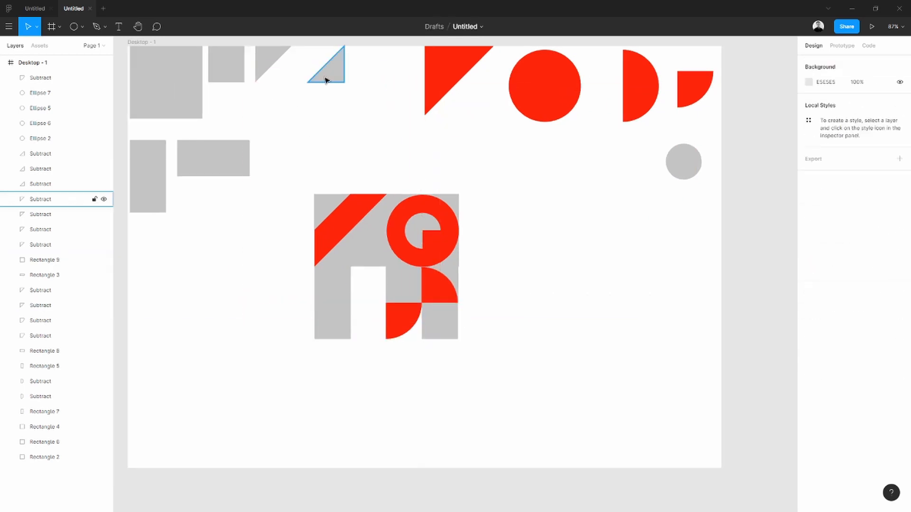
pyautogui.scroll(-1, 329, 392)
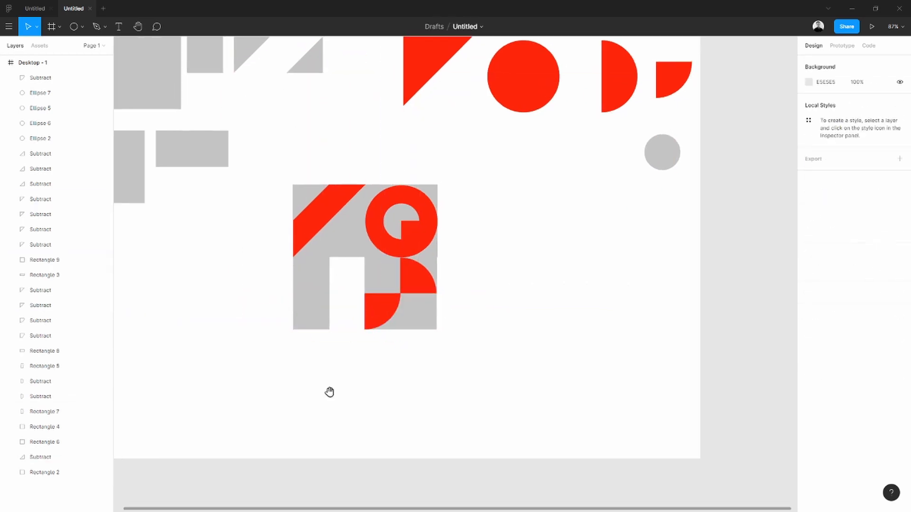
pyautogui.scroll(3, 641, 134)
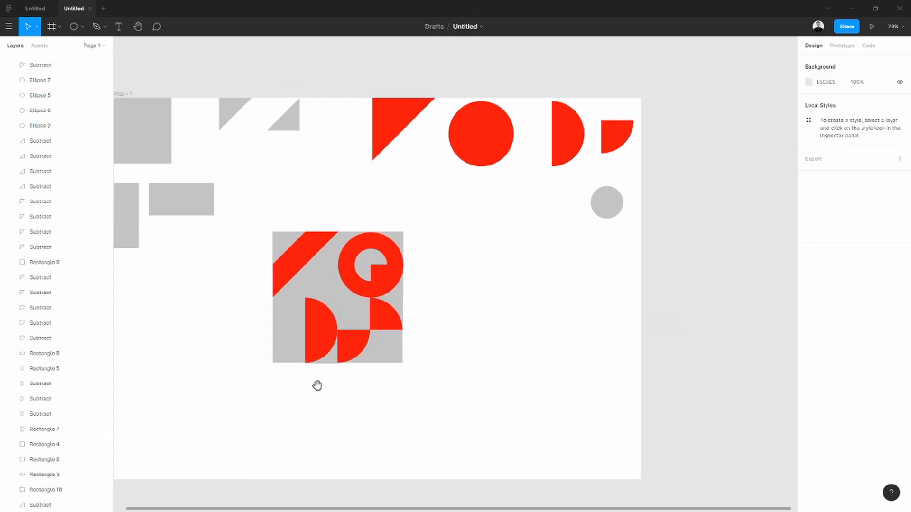
pyautogui.scroll(5, 398, 336)
pyautogui.click(398, 270)
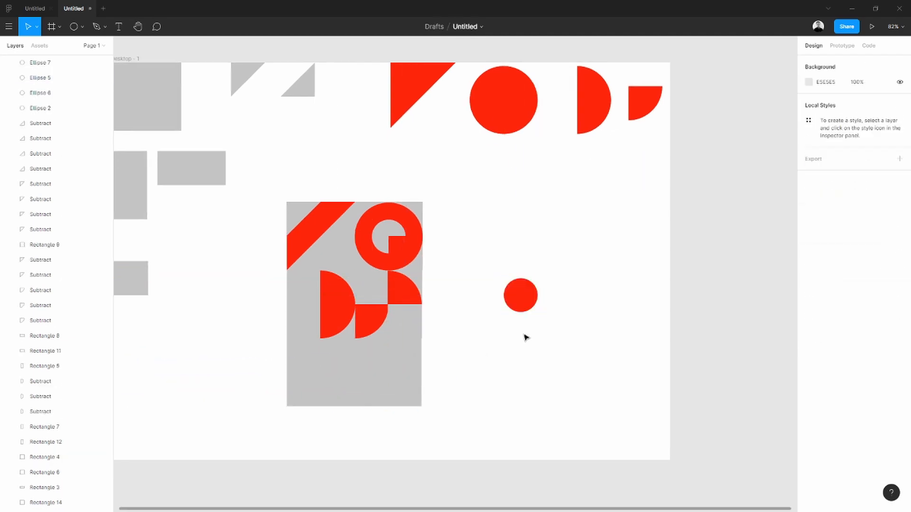
# Place the small red circle and a copy of the red quarter circle in the pattern's lower-right grey tile
pyautogui.moveTo(520, 297); pyautogui.dragTo(388, 380)
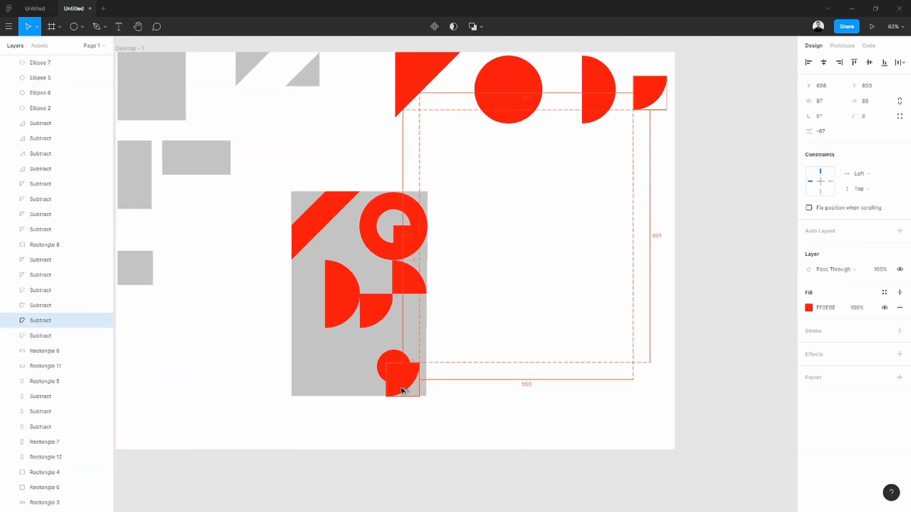
pyautogui.click(265, 291)
pyautogui.scroll(-3, 244, 279)
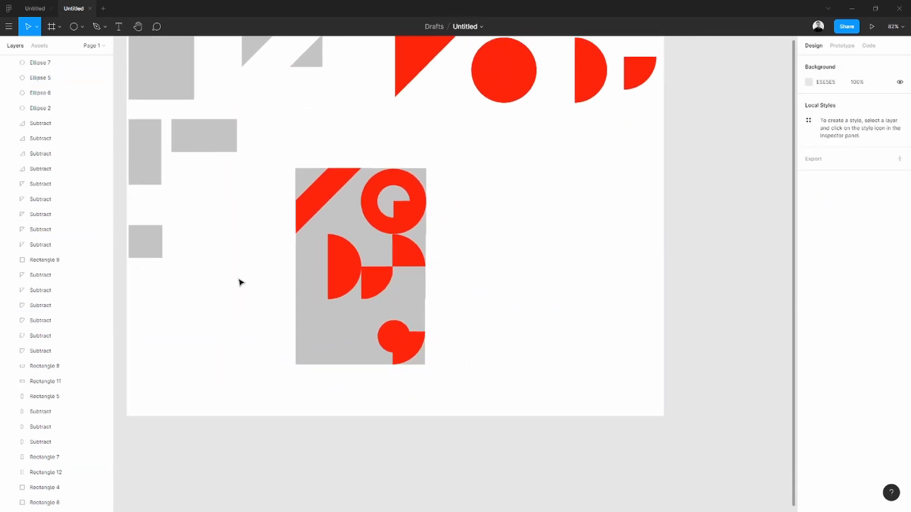
pyautogui.scroll(-1, 232, 276)
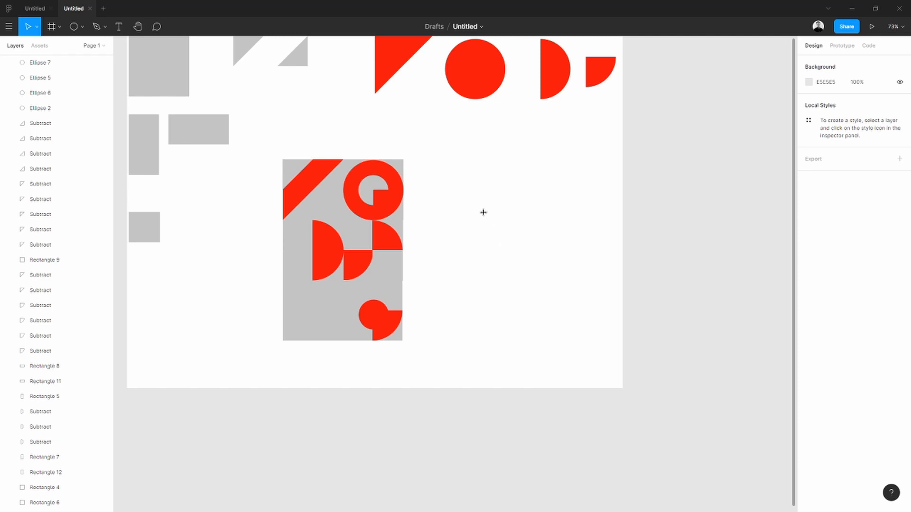
# Draw a small ellipse about 52 × 44 beside the pattern and duplicate it into an evenly spaced vertical column of four
pyautogui.press('r')
pyautogui.moveTo(490, 212); pyautogui.dragTo(508, 229)
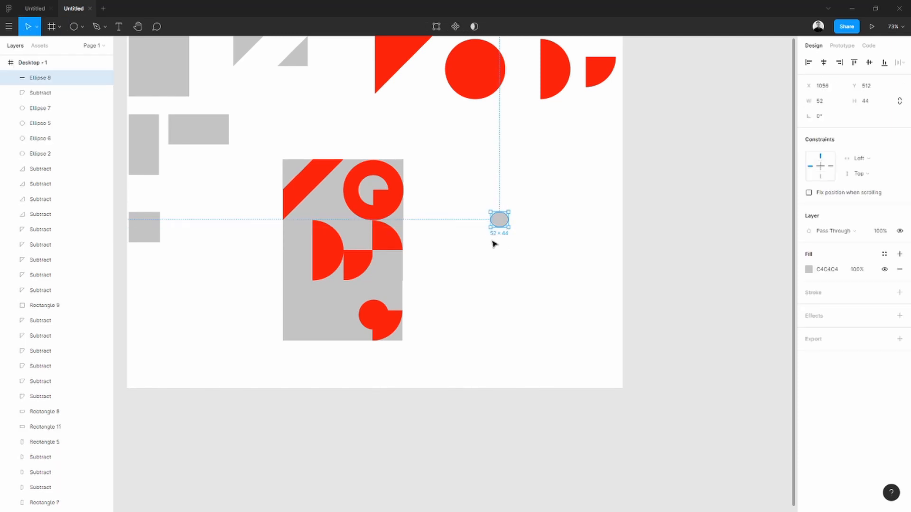
pyautogui.click(496, 248)
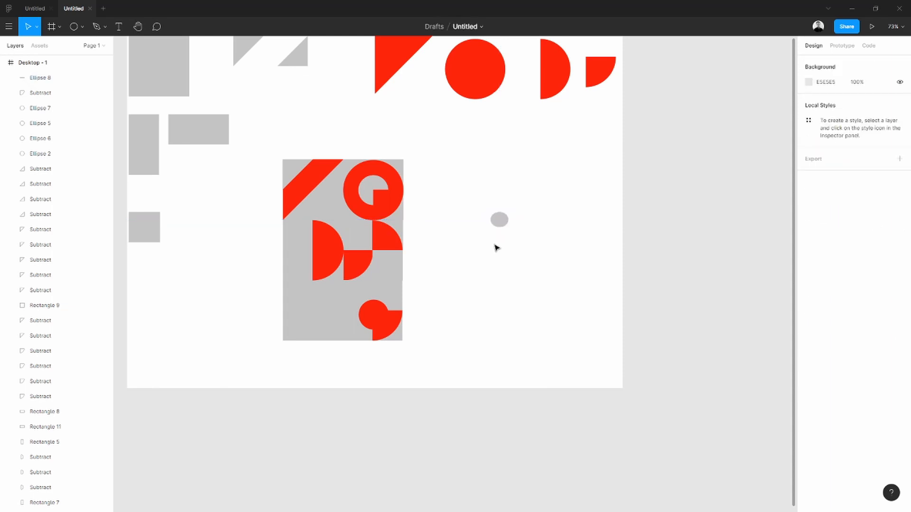
pyautogui.moveTo(502, 226); pyautogui.dragTo(508, 297)
pyautogui.click(526, 287)
# Fill the first ellipse in the column with purple BE2FCB and the second with blue 13A5D2
pyautogui.click(503, 225)
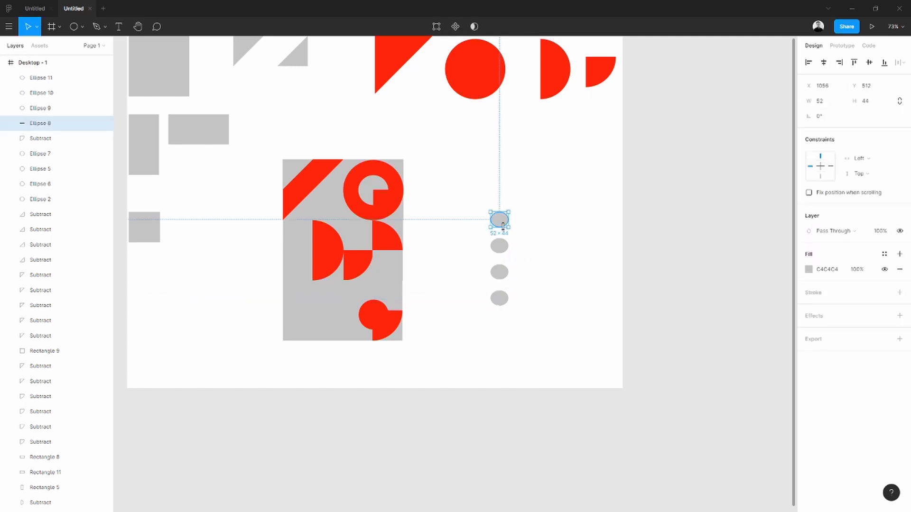
pyautogui.click(811, 269)
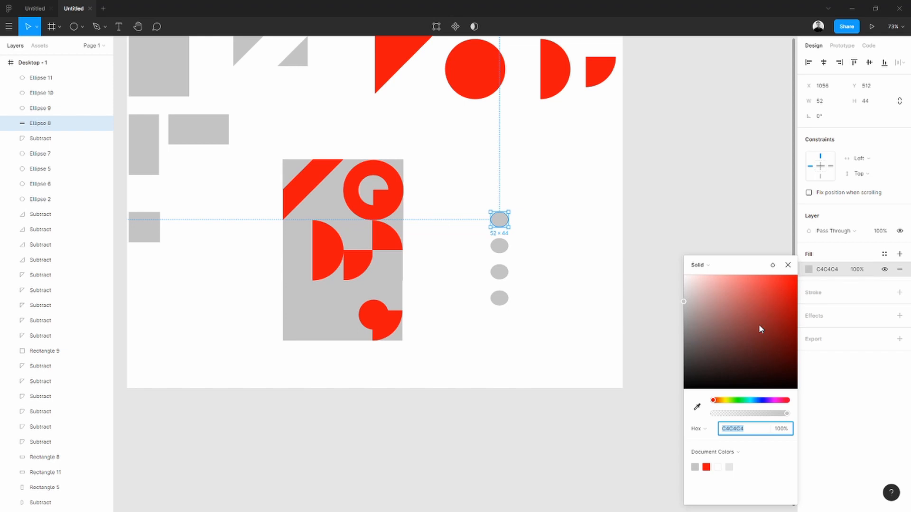
pyautogui.moveTo(766, 401); pyautogui.dragTo(773, 400)
pyautogui.moveTo(753, 302); pyautogui.dragTo(776, 300)
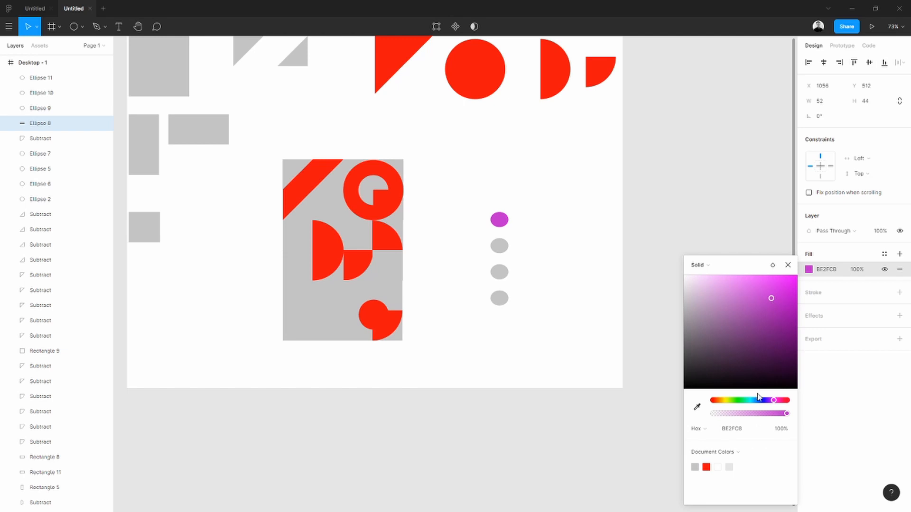
pyautogui.click(500, 249)
pyautogui.click(808, 269)
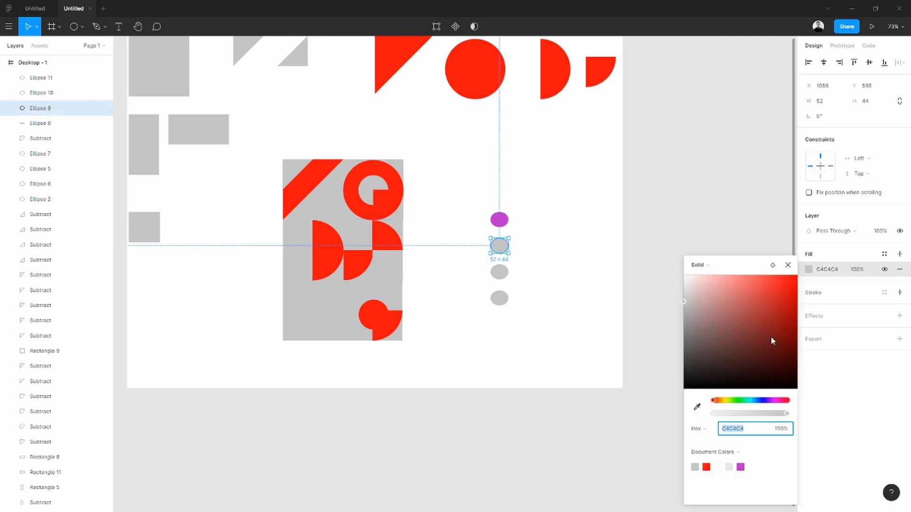
pyautogui.moveTo(770, 405); pyautogui.dragTo(789, 403)
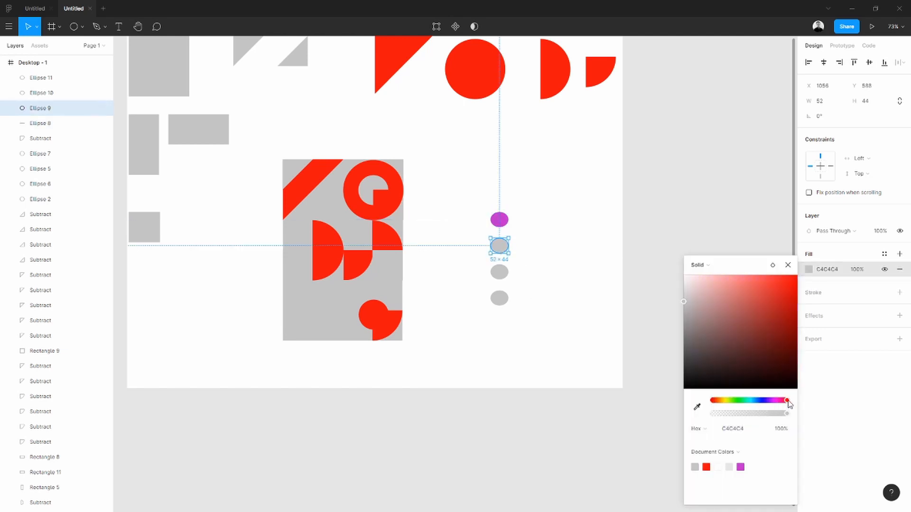
pyautogui.click(753, 400)
pyautogui.click(785, 296)
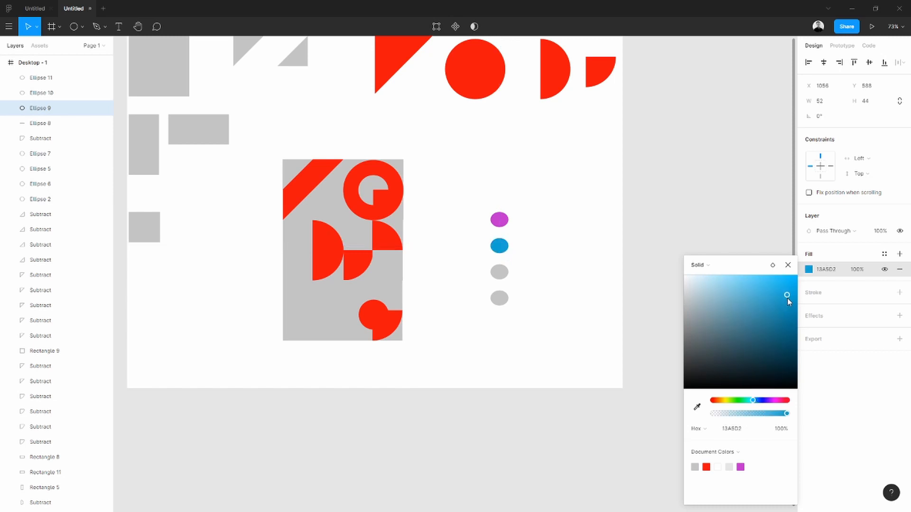
# Fill the third ellipse in the column with green 72D029 and the fourth with orange EB6707
pyautogui.click(501, 275)
pyautogui.click(808, 268)
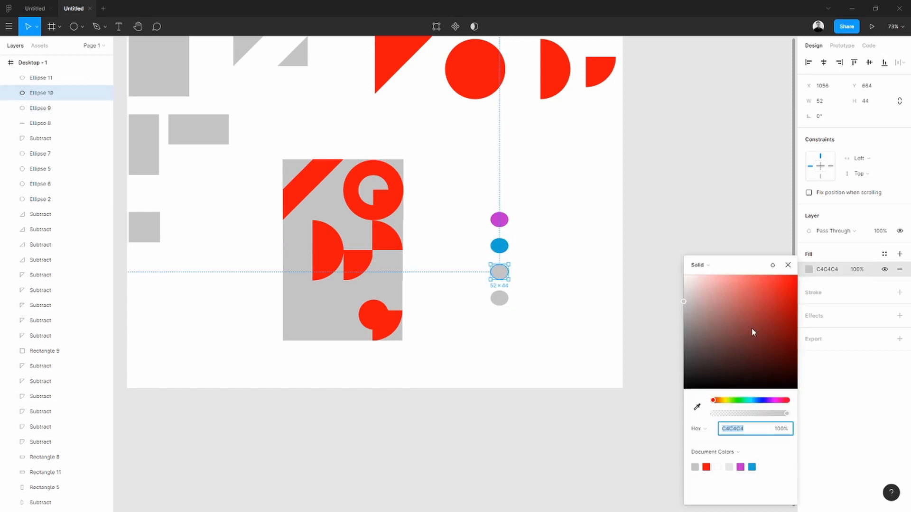
pyautogui.click(732, 400)
pyautogui.click(771, 302)
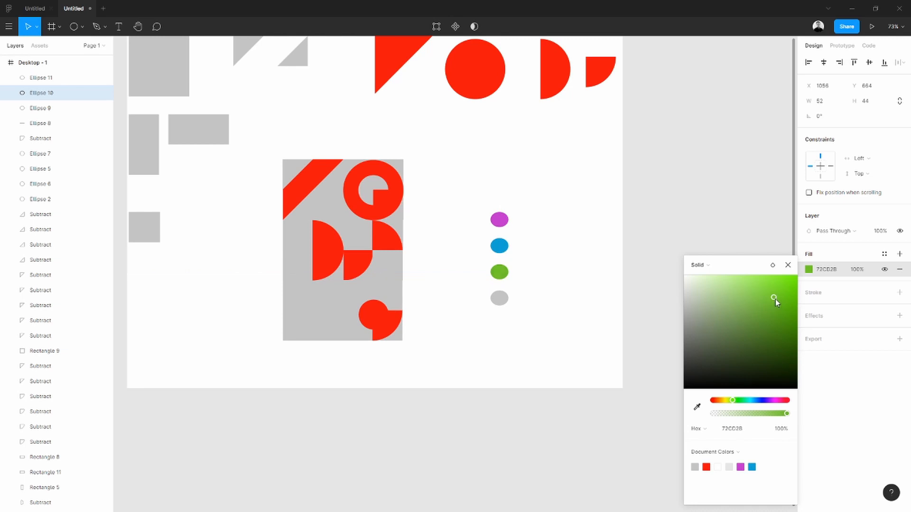
pyautogui.click(500, 301)
pyautogui.click(811, 271)
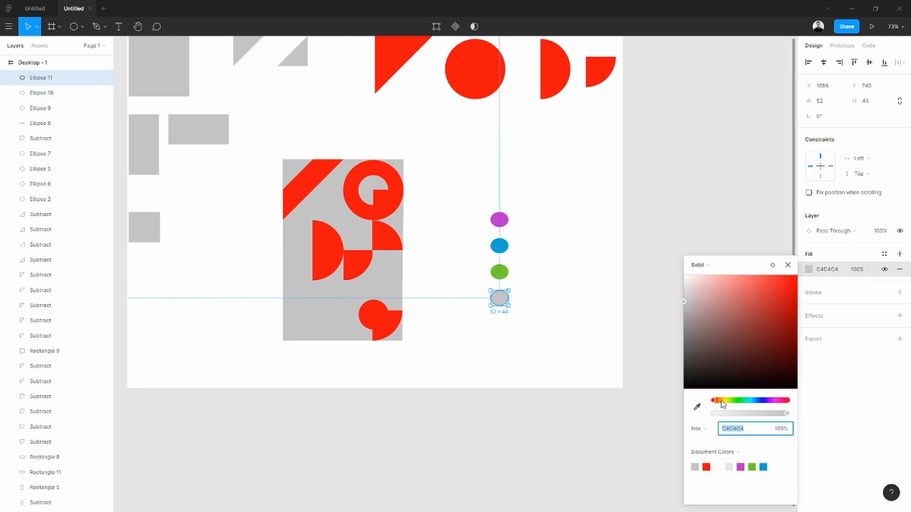
pyautogui.moveTo(723, 404); pyautogui.dragTo(718, 402)
pyautogui.click(774, 304)
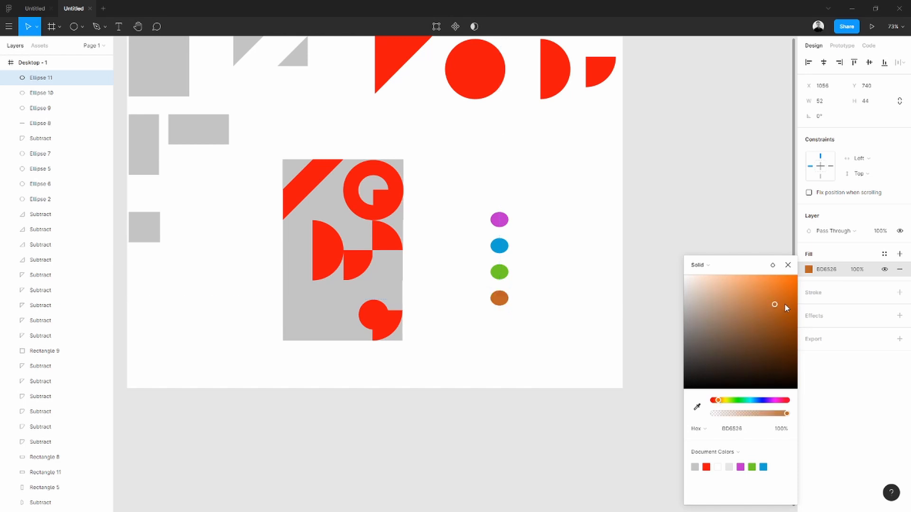
pyautogui.moveTo(792, 293); pyautogui.dragTo(794, 284)
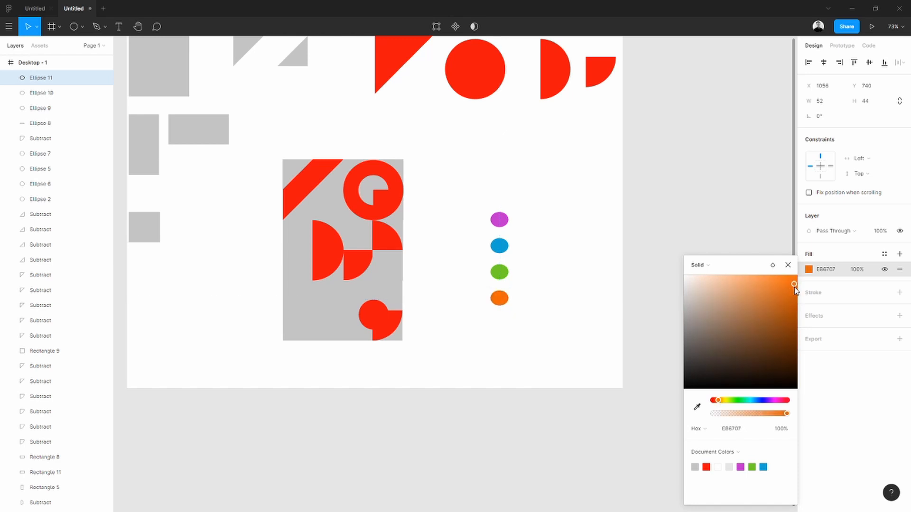
# Recolour the ring tile's quarter circle with the blue swatch and its large circle with the orange swatch
pyautogui.click(545, 274)
pyautogui.moveTo(568, 286); pyautogui.dragTo(545, 297)
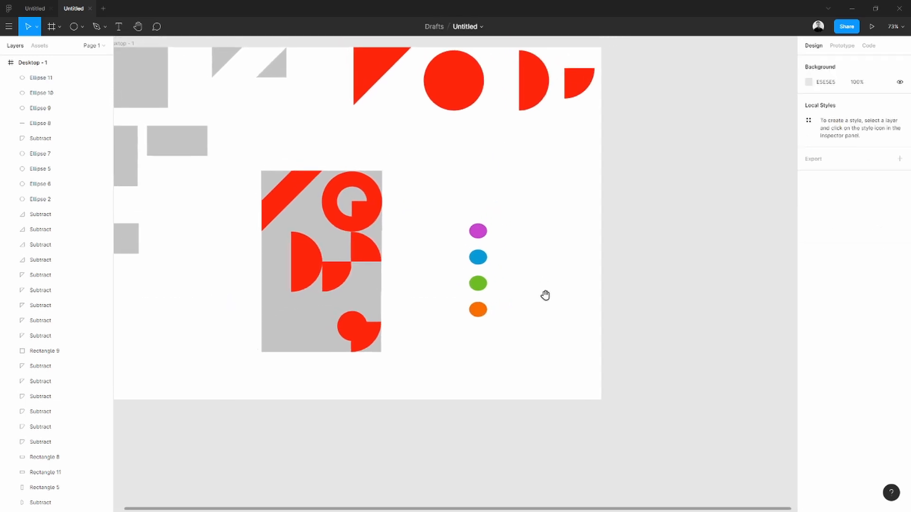
pyautogui.click(370, 216)
pyautogui.press('i')
pyautogui.click(480, 256)
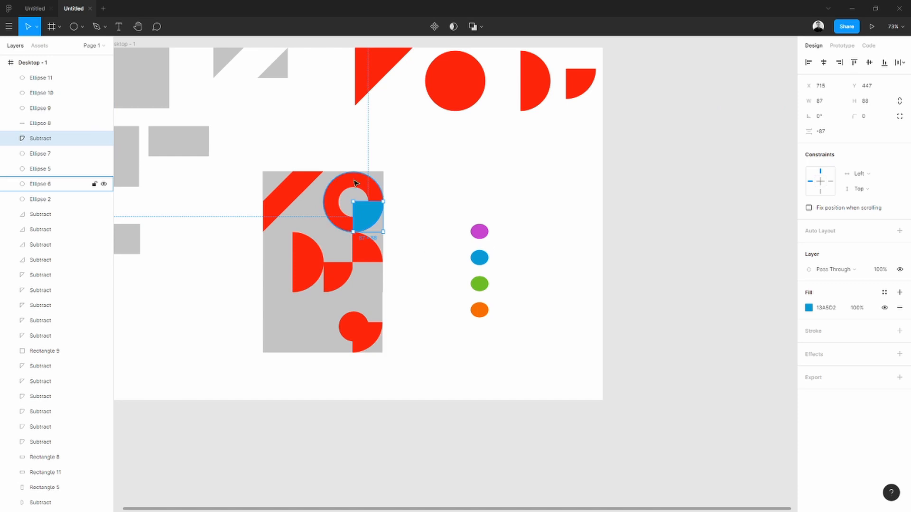
pyautogui.click(355, 182)
pyautogui.press('i')
pyautogui.click(480, 309)
pyautogui.press('Escape')
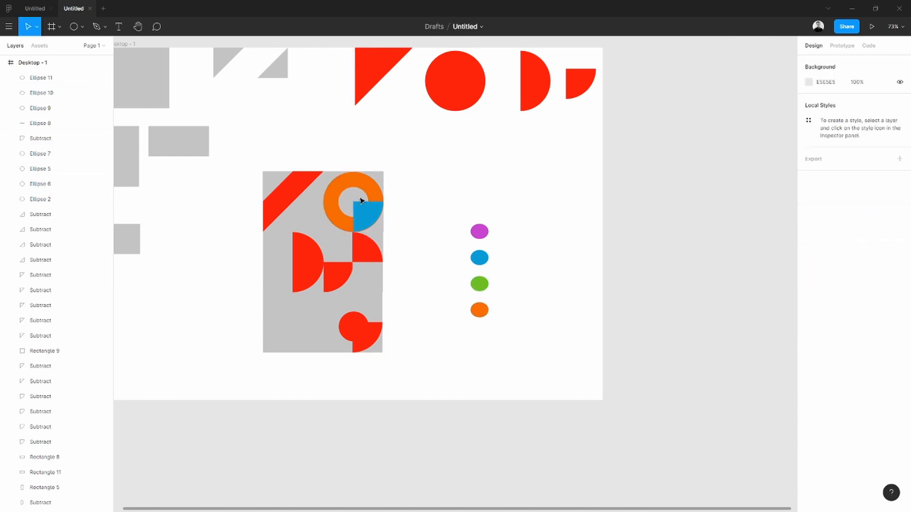
# Recolour the ring's centre circle with the green swatch and the square behind the ring with the purple swatch
pyautogui.click(354, 199)
pyautogui.press('i')
pyautogui.click(479, 284)
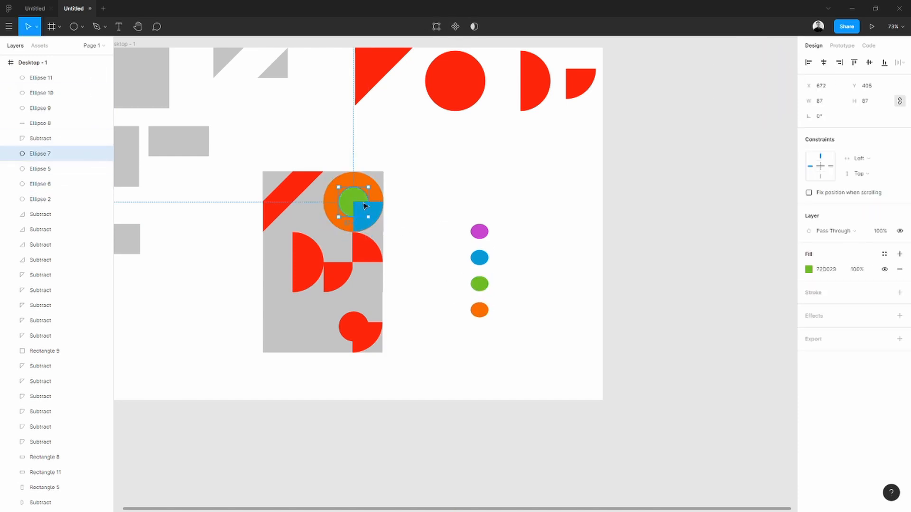
pyautogui.click(376, 179)
pyautogui.press('i')
pyautogui.click(479, 232)
pyautogui.press('Escape')
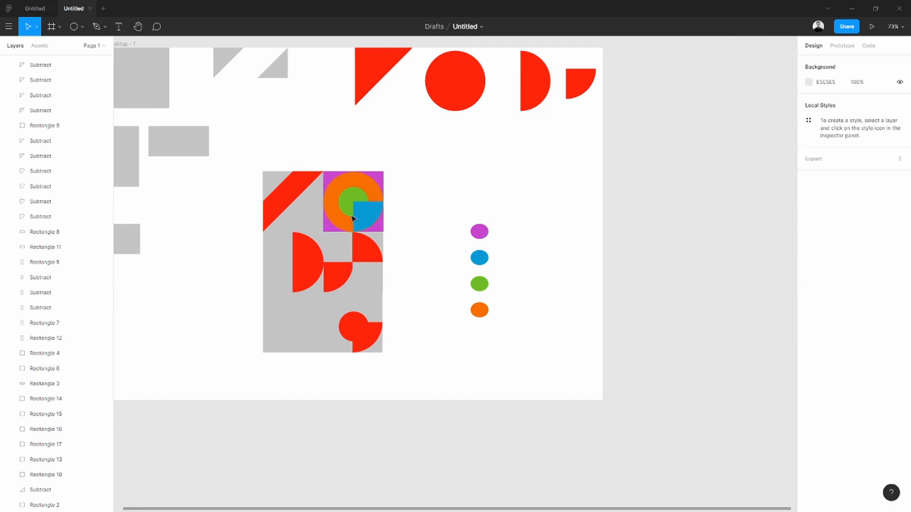
# Fill the striped tile's small lower-right triangle with the blue swatch and the two triangles along the red stripe with green
pyautogui.click(305, 209)
pyautogui.press('i')
pyautogui.click(479, 256)
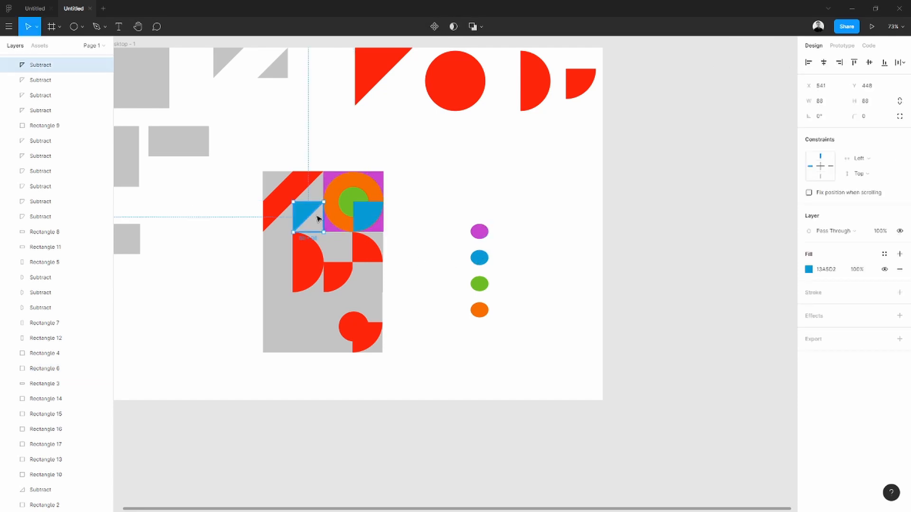
pyautogui.press('Tab')
pyautogui.press('i')
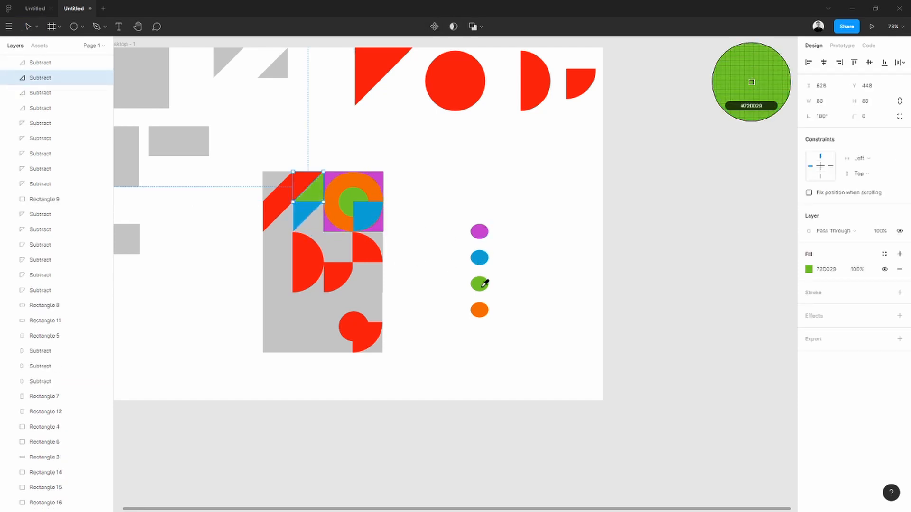
pyautogui.click(482, 285)
pyautogui.press('Tab')
pyautogui.press('i')
pyautogui.click(483, 285)
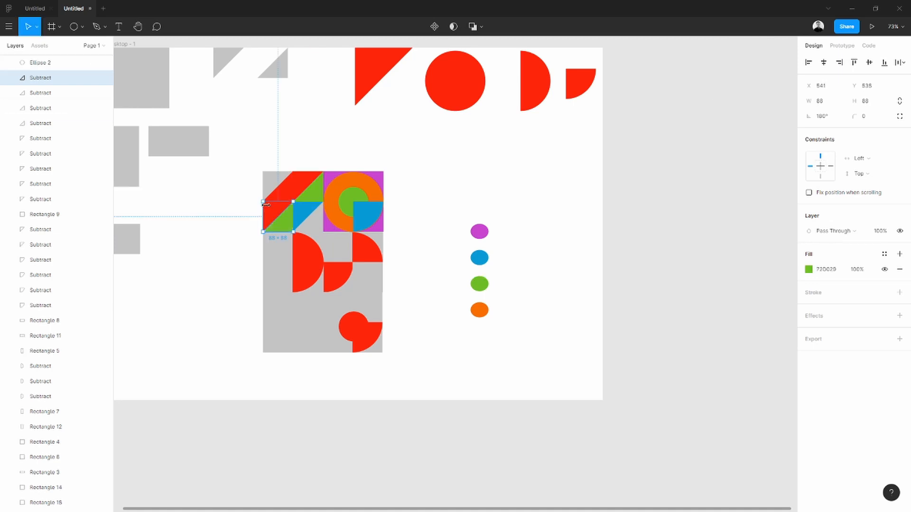
# Fill the striped tile's lower-right corner with the purple swatch and its large red diagonal shape with blue
pyautogui.click(321, 229)
pyautogui.press('i')
pyautogui.click(480, 232)
pyautogui.click(278, 189)
pyautogui.press('i')
pyautogui.click(479, 258)
# Recolour the second row's pieces from the swatches, with the narrow left rectangle blue and the lower-right square purple
pyautogui.click(379, 217)
pyautogui.click(275, 243)
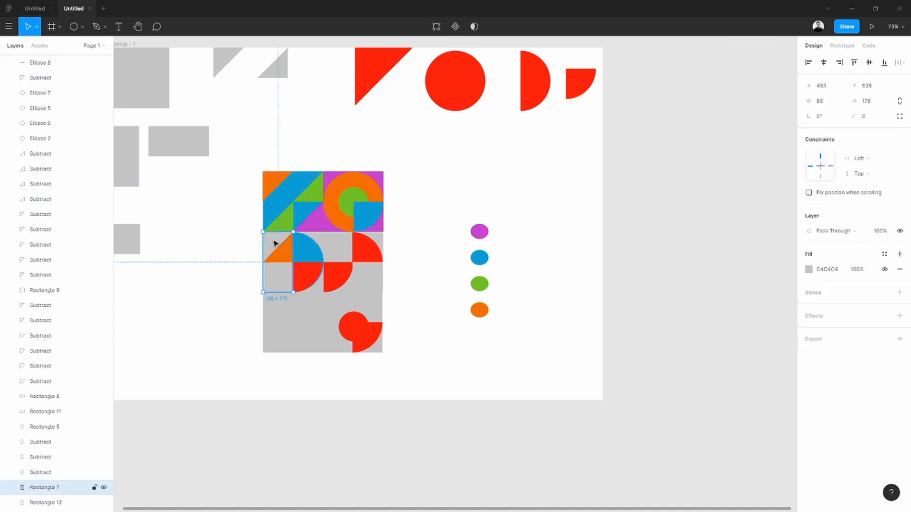
pyautogui.press('i')
pyautogui.click(479, 258)
pyautogui.scroll(5, 328, 237)
pyautogui.press('i')
pyautogui.click(556, 358)
pyautogui.click(408, 298)
pyautogui.press('i')
pyautogui.click(566, 231)
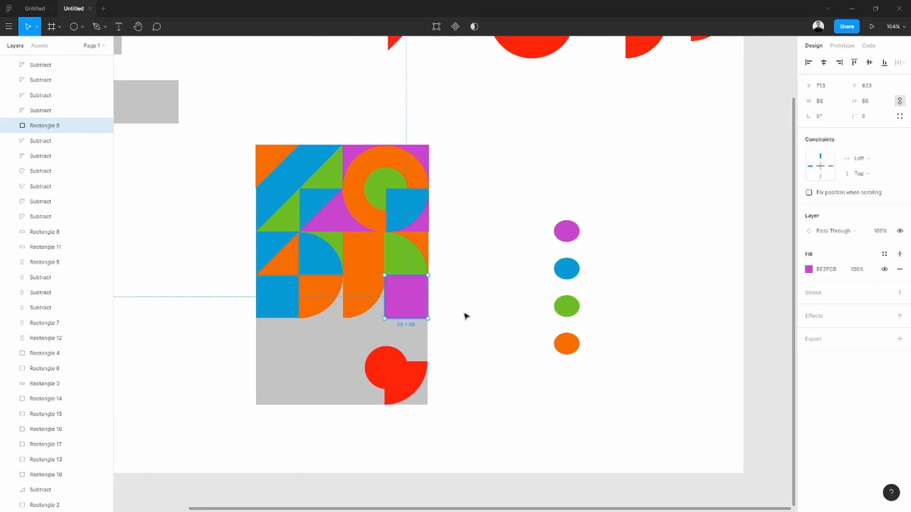
# Recolour the bottom tiles from the swatches, with the wide rectangle and small circle purple and the lower-left square blue
pyautogui.scroll(-2, 465, 316)
pyautogui.click(322, 304)
pyautogui.press('i')
pyautogui.click(591, 194)
pyautogui.click(411, 327)
pyautogui.click(302, 346)
pyautogui.press('i')
pyautogui.click(591, 231)
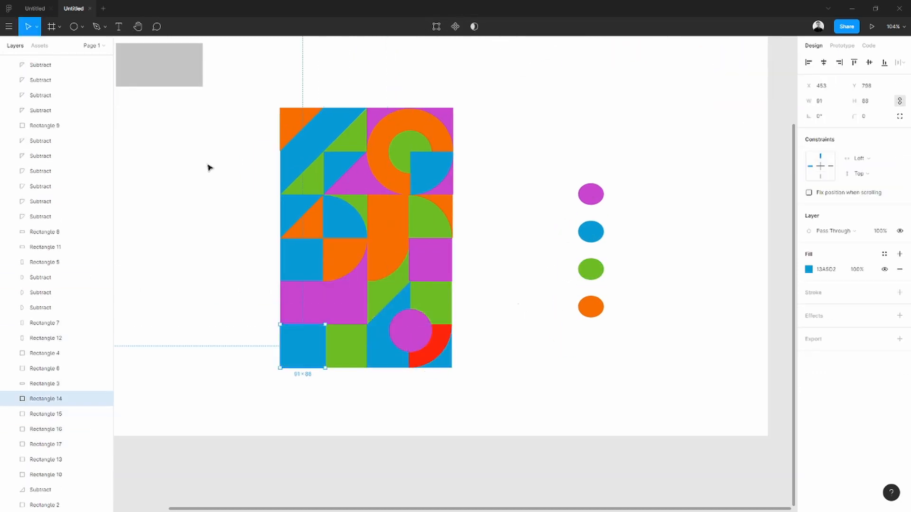
# Add small triangles over the bottom-left tile's purple rectangle and green square, and fill them green and orange
pyautogui.click(208, 167)
pyautogui.scroll(3, 497, 283)
pyautogui.scroll(-3, 279, 248)
pyautogui.scroll(-2, 246, 350)
pyautogui.scroll(3, 329, 365)
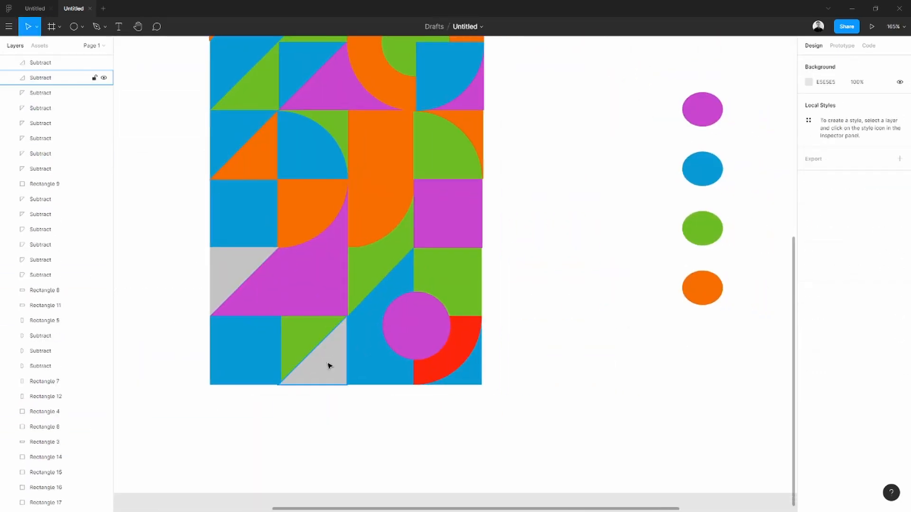
pyautogui.scroll(-3, 199, 299)
pyautogui.hscroll(-2, 436, 370)
pyautogui.scroll(-3, 445, 281)
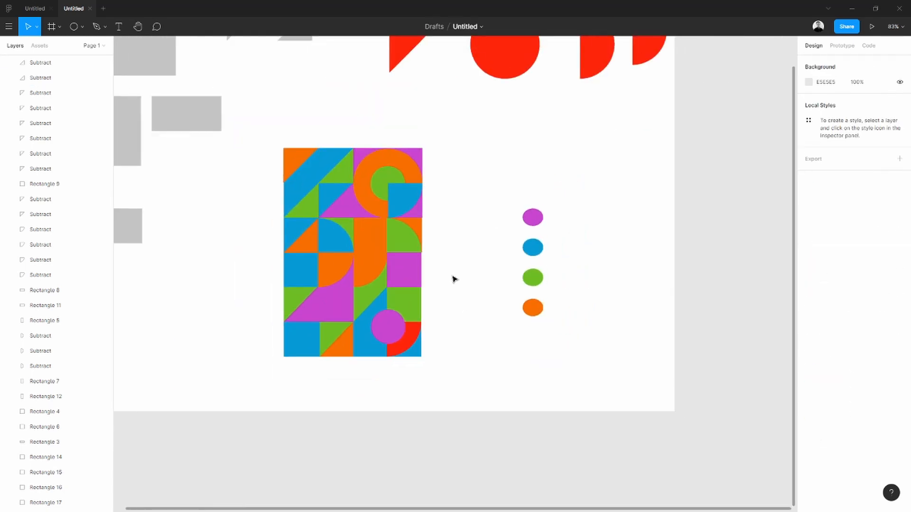
# Delete the four colour swatch ellipses beside the pattern
pyautogui.moveTo(454, 279); pyautogui.dragTo(468, 311)
pyautogui.scroll(2, 492, 252)
pyautogui.moveTo(494, 217); pyautogui.dragTo(611, 435)
pyautogui.scroll(-3, 569, 305)
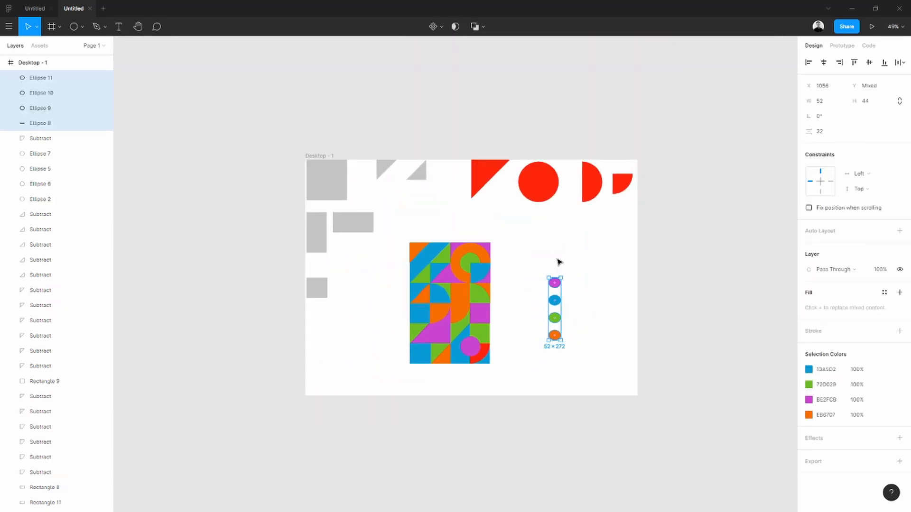
pyautogui.press('Delete')
# Delete all leftover red and grey source shapes around the pattern
pyautogui.moveTo(626, 216); pyautogui.dragTo(328, 164)
pyautogui.press('Delete')
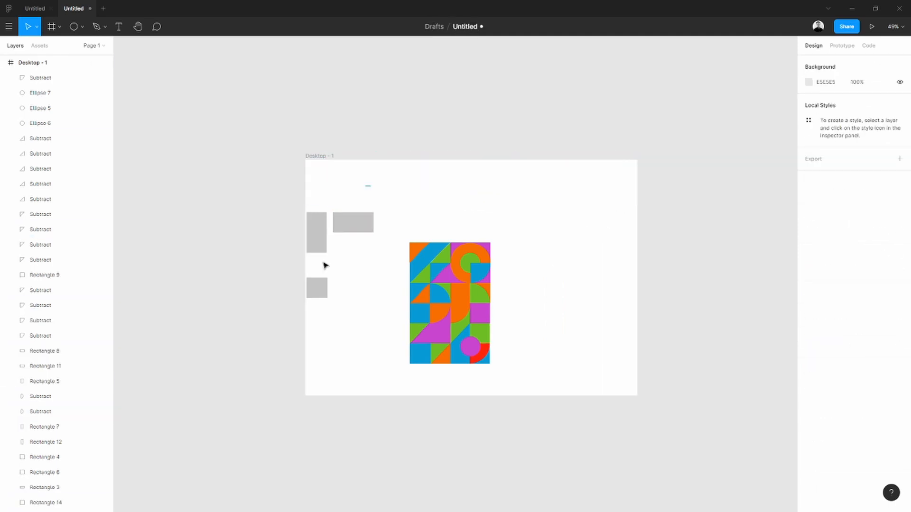
pyautogui.moveTo(375, 185); pyautogui.dragTo(299, 344)
pyautogui.press('Delete')
# Group all pieces of the pattern and apply two Drop Shadow effects to the group
pyautogui.moveTo(462, 291); pyautogui.dragTo(531, 381)
pyautogui.hotkey('ctrl', 'g')
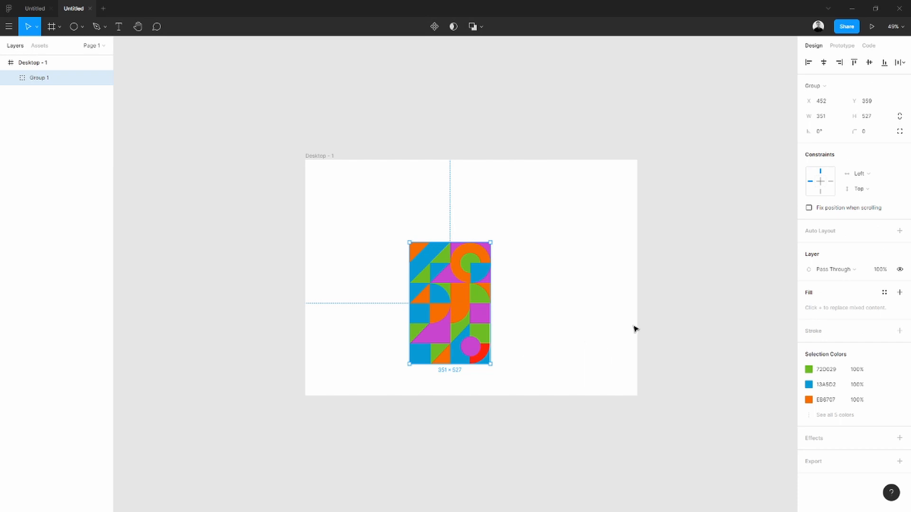
pyautogui.click(900, 439)
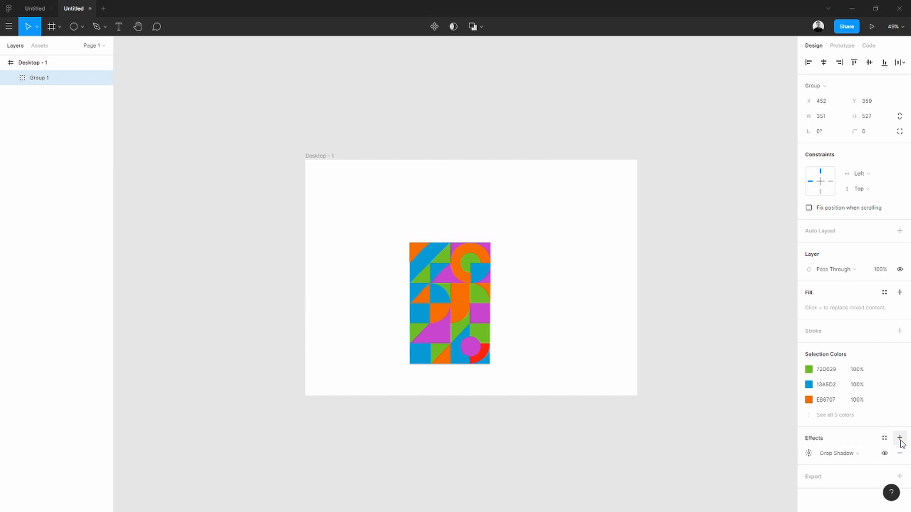
pyautogui.click(900, 439)
pyautogui.moveTo(583, 368); pyautogui.dragTo(529, 346)
pyautogui.click(505, 336)
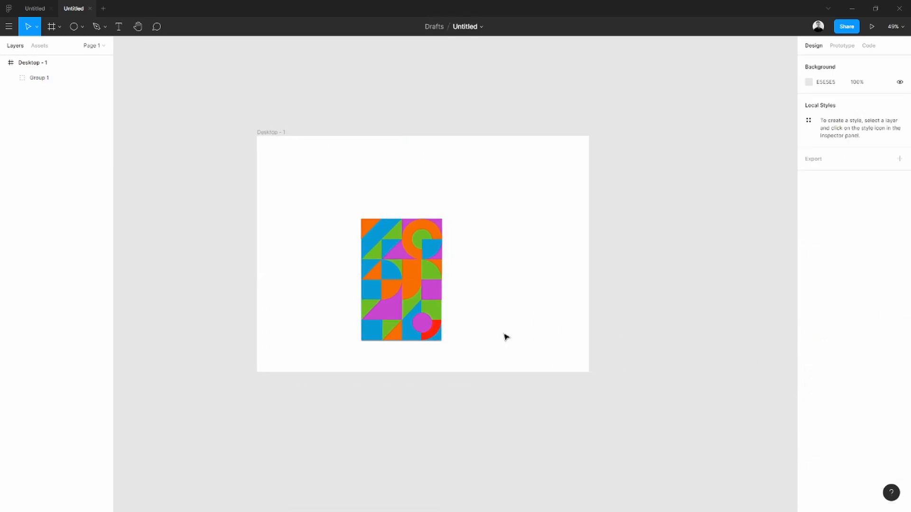
pyautogui.click(438, 318)
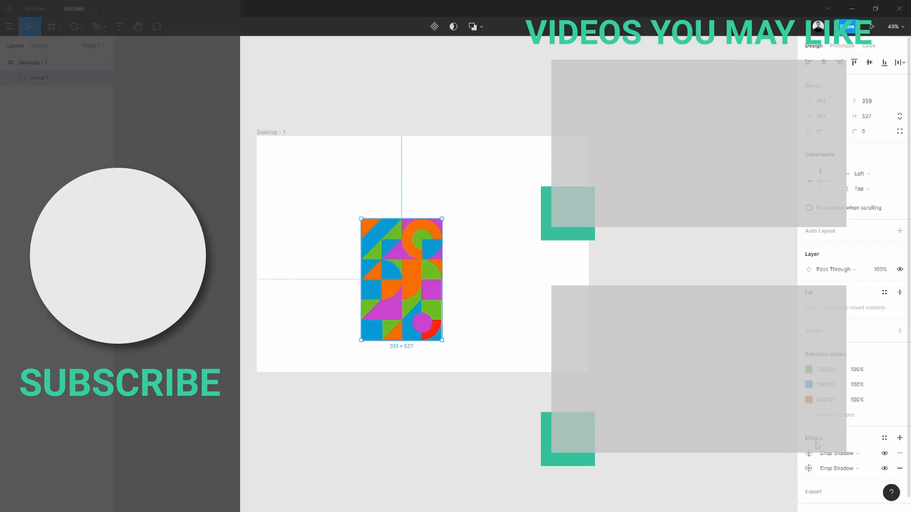